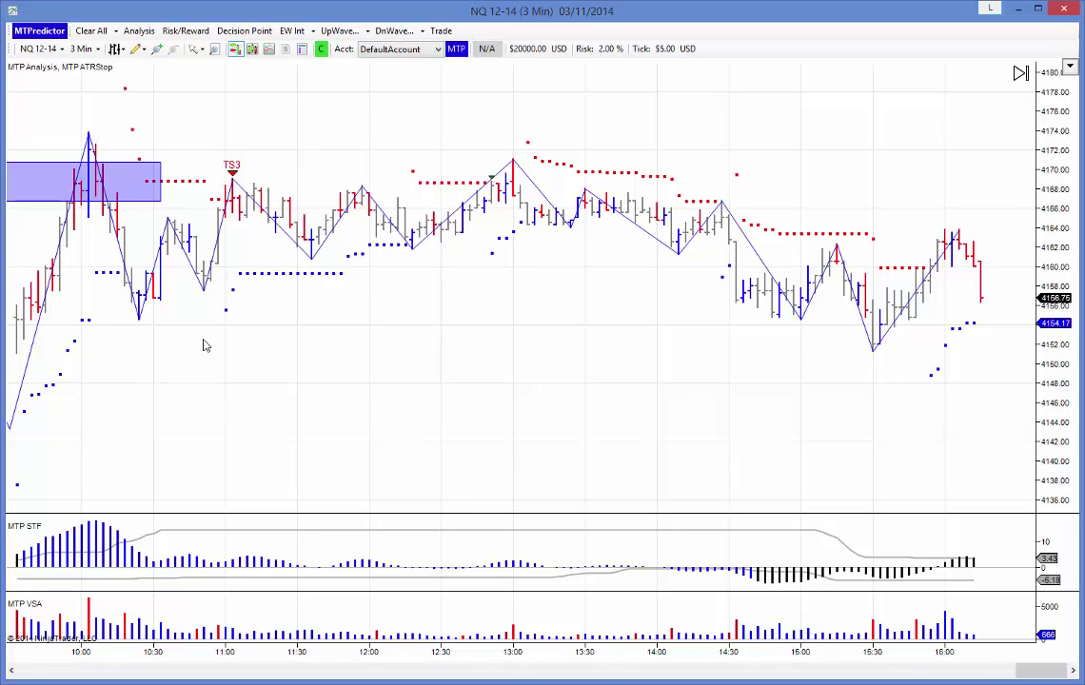
- Set the chart's right side margin to 600 pixels in the chart properties
{"action": "left_click_drag", "start_coordinate": [381, 398], "coordinate": [583, 375]}
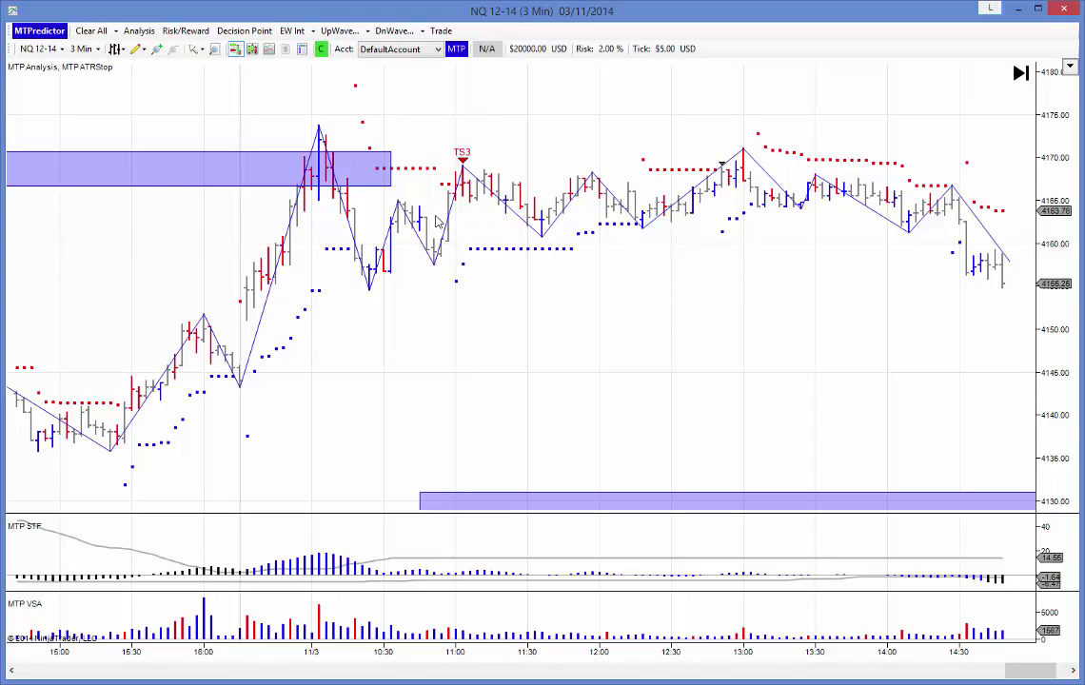
{"action": "right_click", "coordinate": [402, 320]}
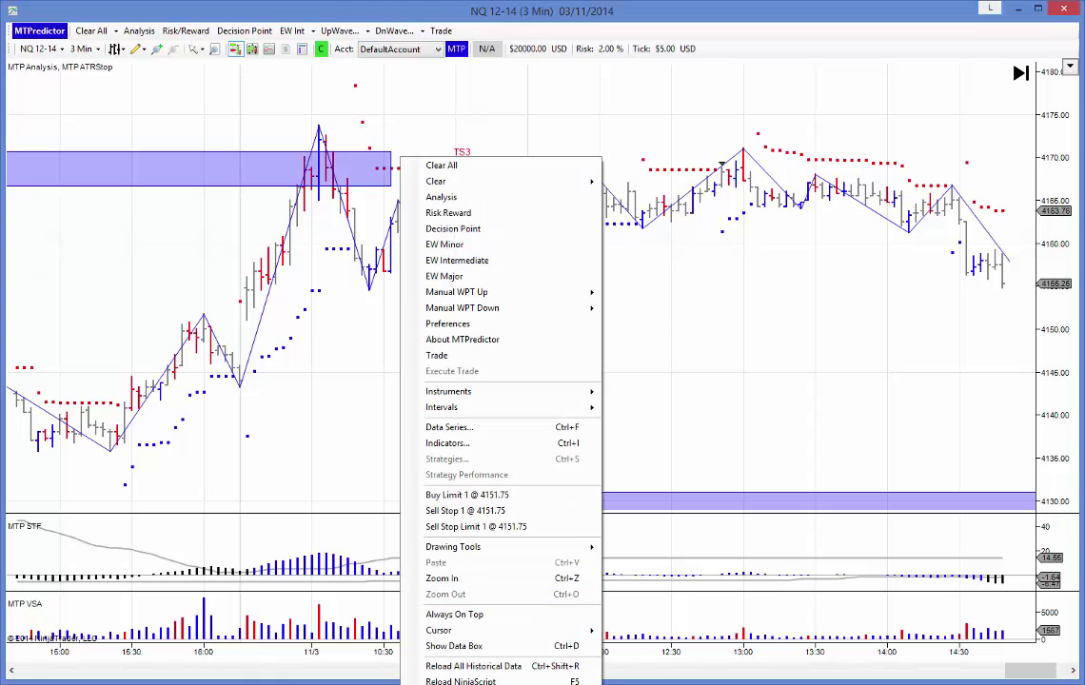
{"action": "left_click", "coordinate": [447, 684]}
{"action": "scroll", "coordinate": [759, 332], "scroll_direction": "down", "scroll_amount": 1}
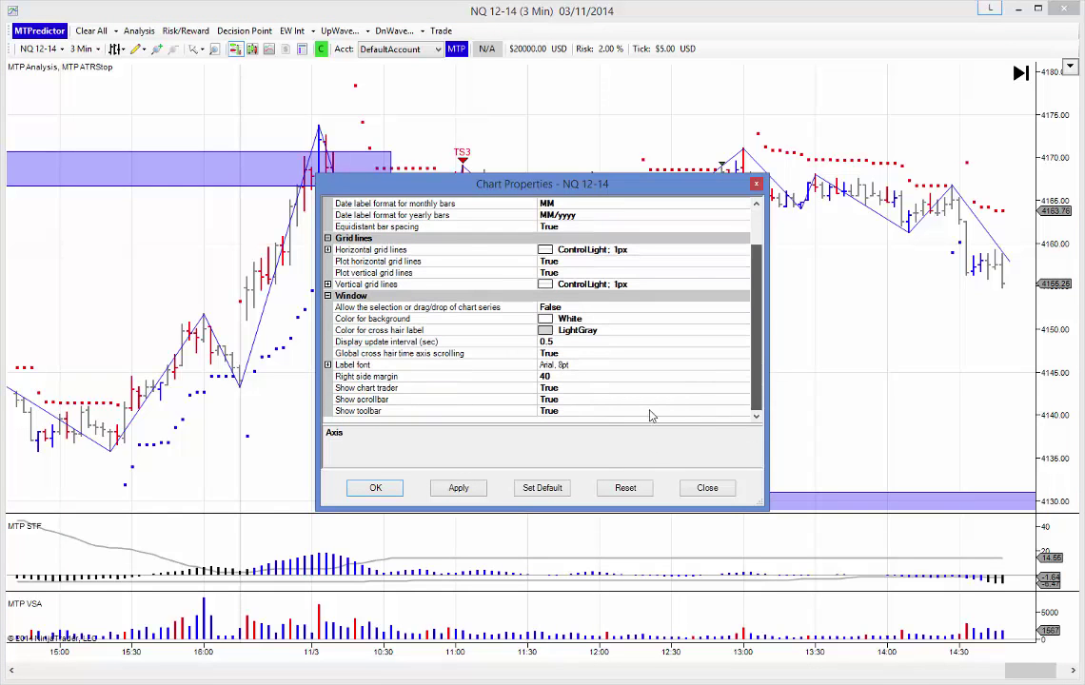
{"action": "left_click", "coordinate": [564, 376]}
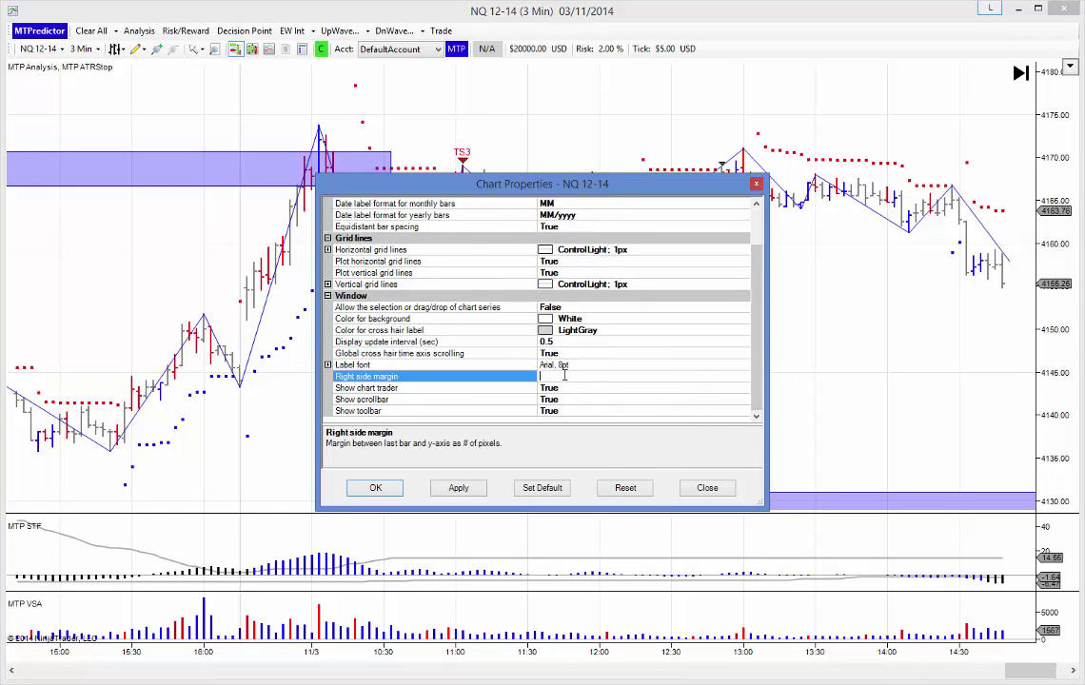
{"action": "type", "text": "600"}
{"action": "left_click", "coordinate": [375, 488]}
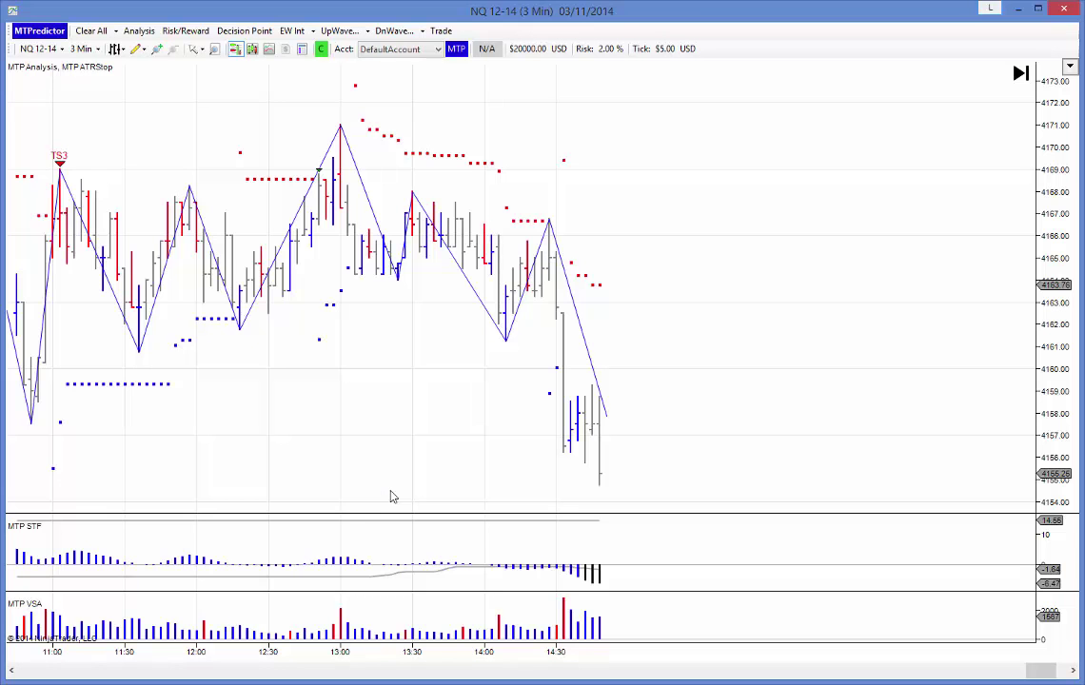
- Switch the NQ 12-14 chart to the 15-minute interval
{"action": "scroll", "coordinate": [654, 390], "scroll_direction": "up", "scroll_amount": 10}
{"action": "left_click_drag", "start_coordinate": [530, 393], "coordinate": [503, 395]}
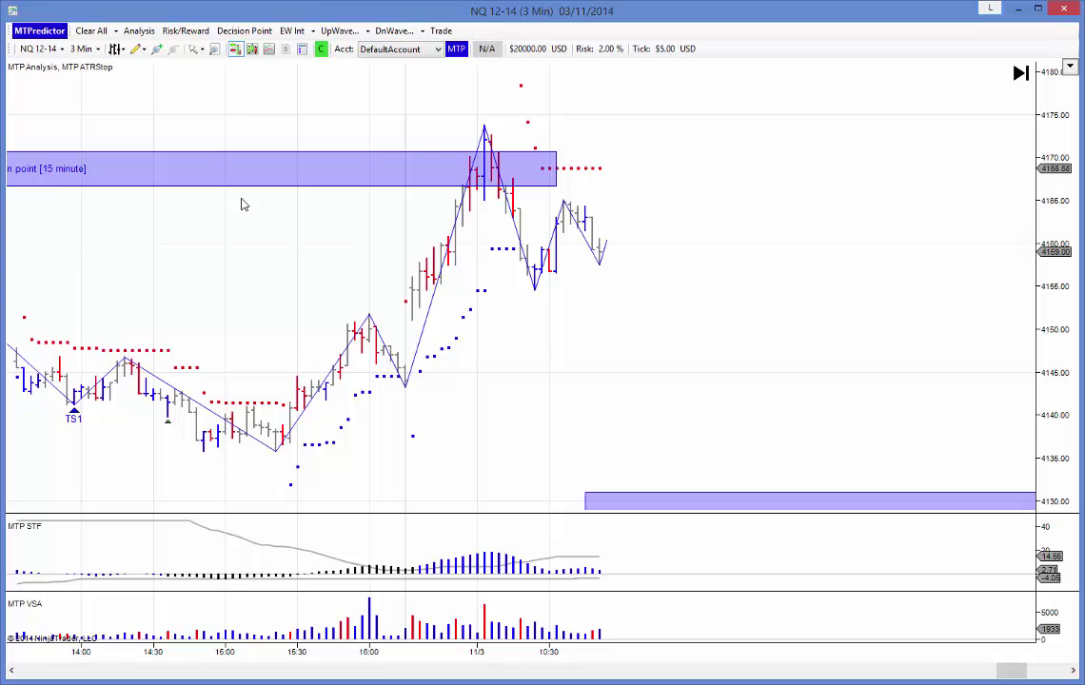
{"action": "left_click", "coordinate": [85, 50]}
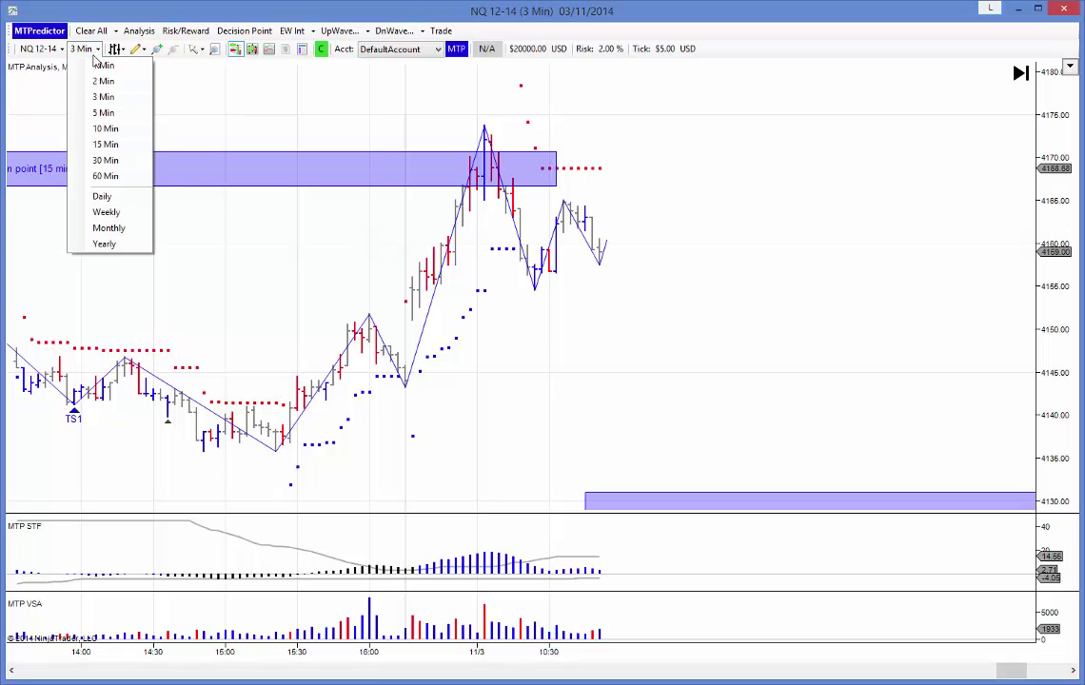
{"action": "left_click", "coordinate": [123, 143]}
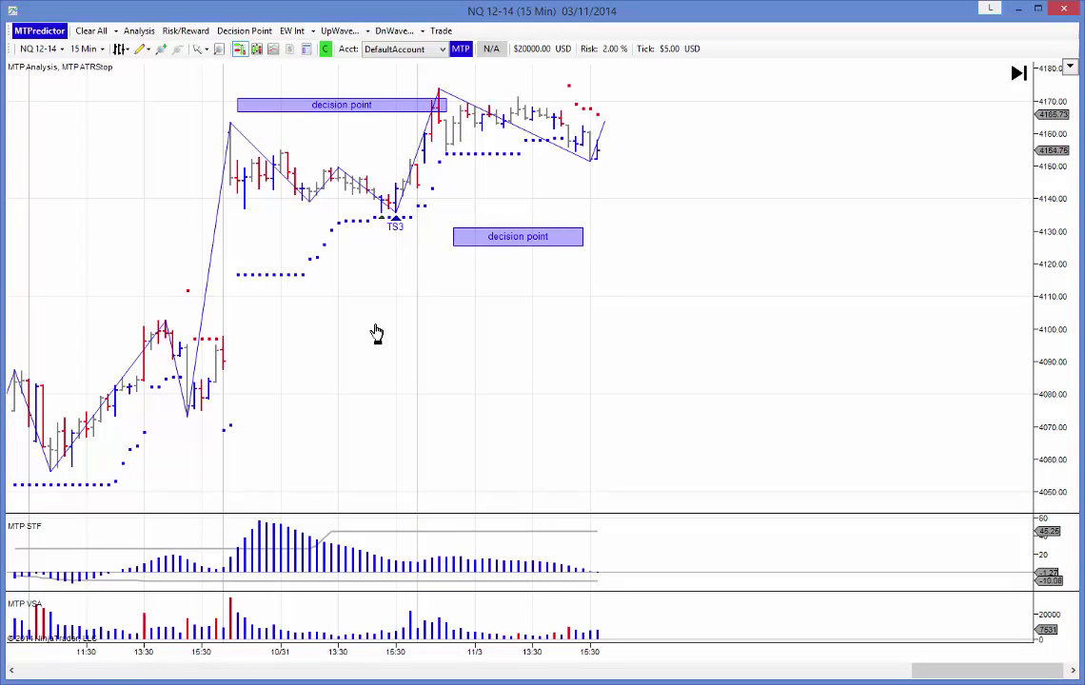
- Delete the upper decision point zone and add a new Decision Point from the swing high at the start of 10/31
{"action": "mouse_move", "coordinate": [339, 328]}
{"action": "left_mouse_down"}
{"action": "mouse_move", "coordinate": [560, 359]}
{"action": "mouse_move", "coordinate": [547, 365]}
{"action": "left_mouse_up"}
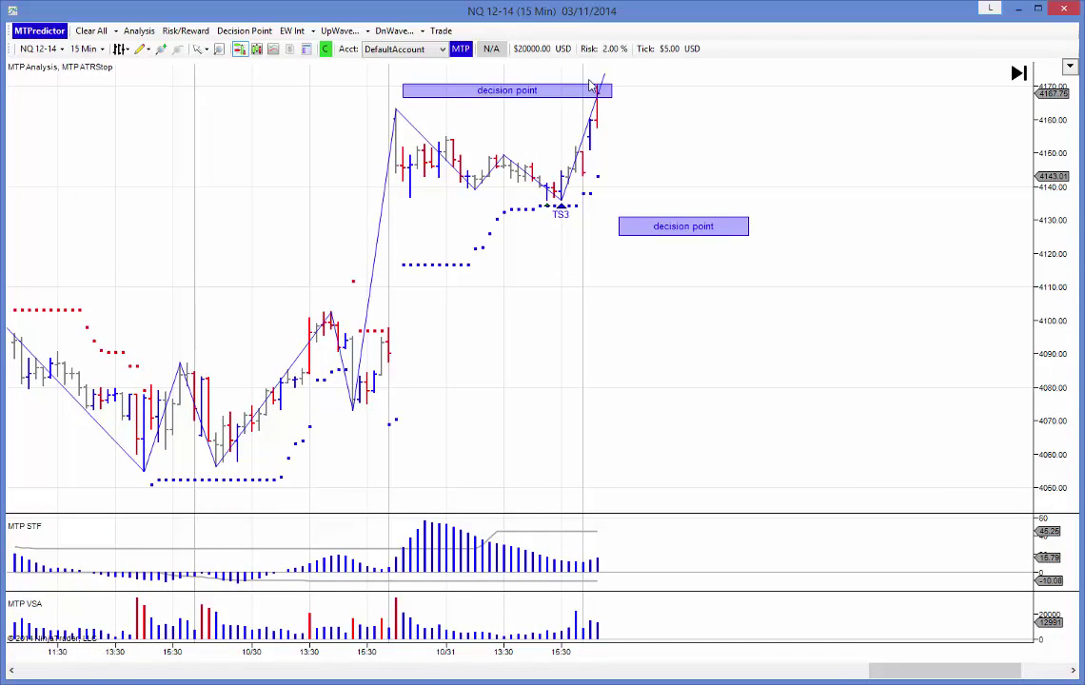
{"action": "left_click", "coordinate": [518, 99]}
{"action": "key", "text": "Delete"}
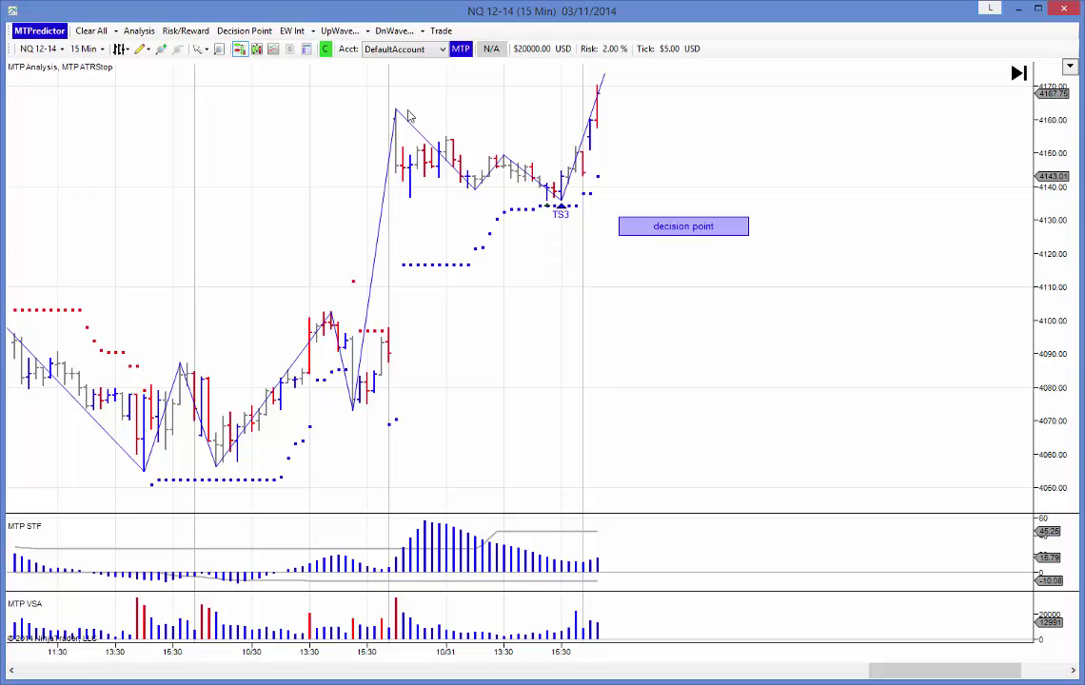
{"action": "right_click", "coordinate": [352, 100]}
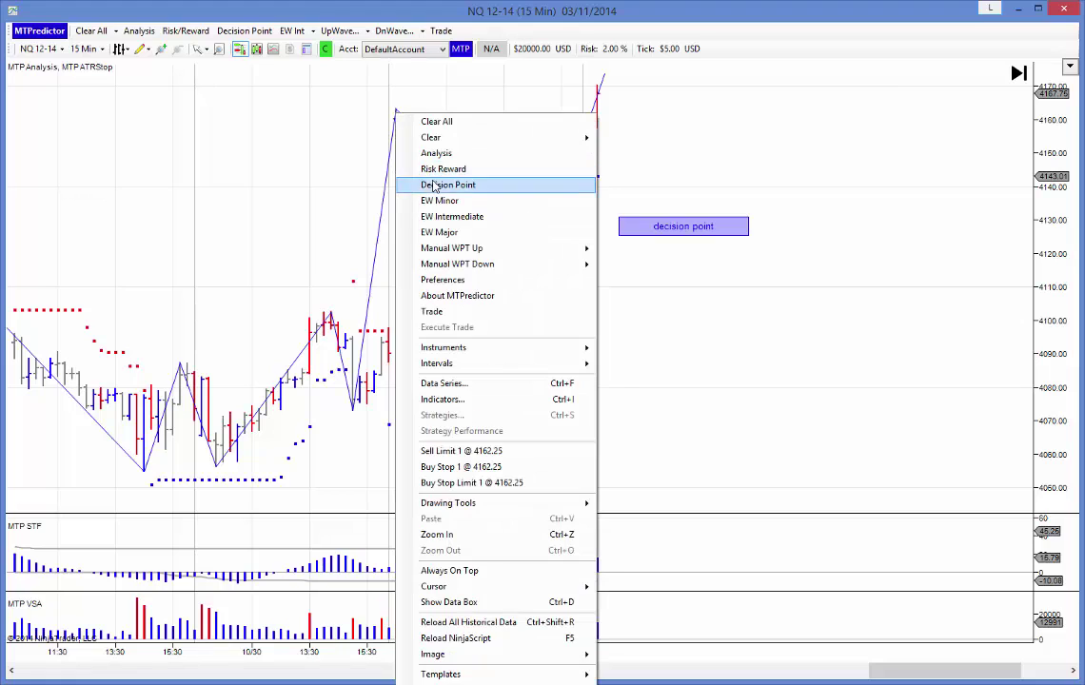
{"action": "left_click", "coordinate": [386, 165]}
- Replace the lower decision point zone with a new Decision Point from the TS3 low, shifted forward below the latest bars
{"action": "scroll", "coordinate": [491, 300], "scroll_direction": "up", "scroll_amount": 2}
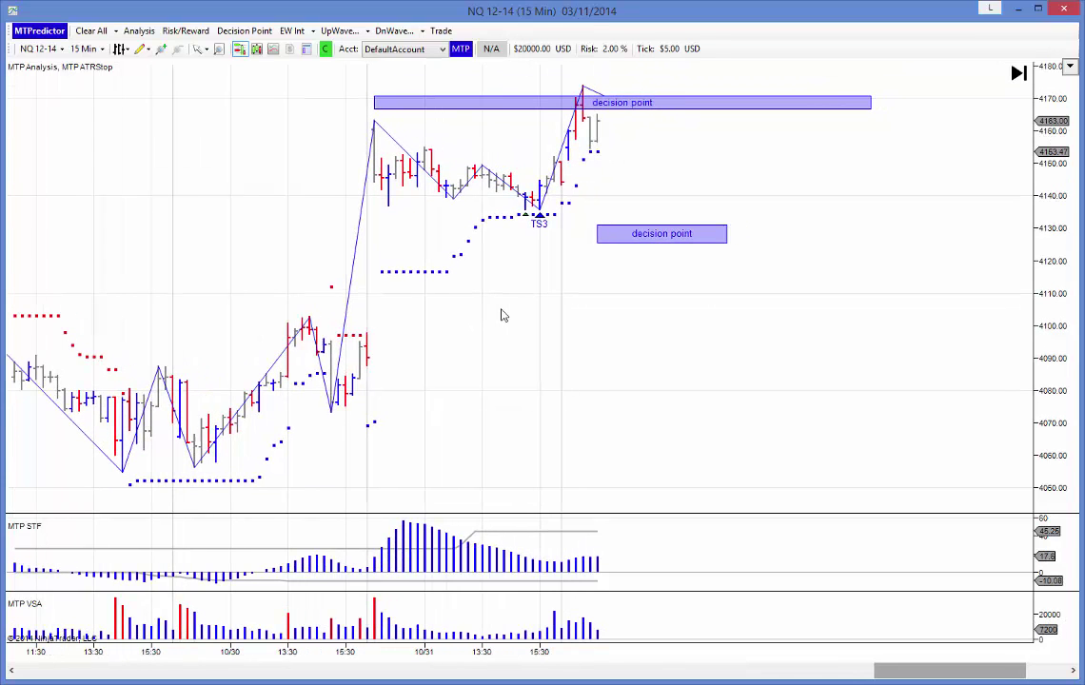
{"action": "left_click", "coordinate": [623, 226]}
{"action": "key", "text": "Delete"}
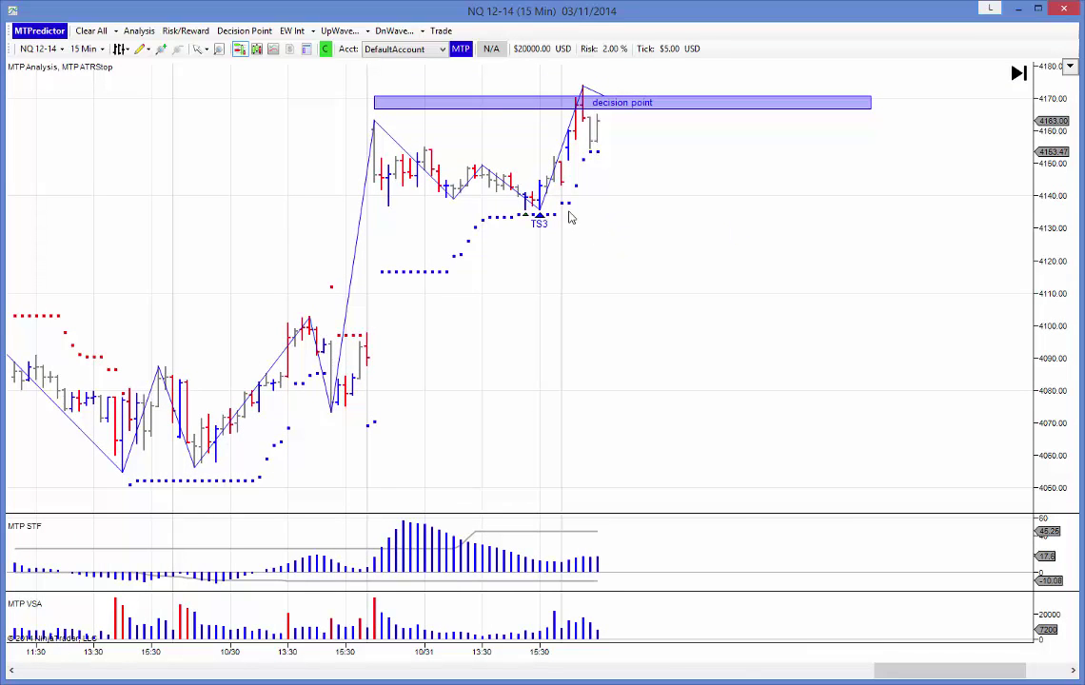
{"action": "right_click", "coordinate": [541, 157]}
{"action": "left_click", "coordinate": [583, 229]}
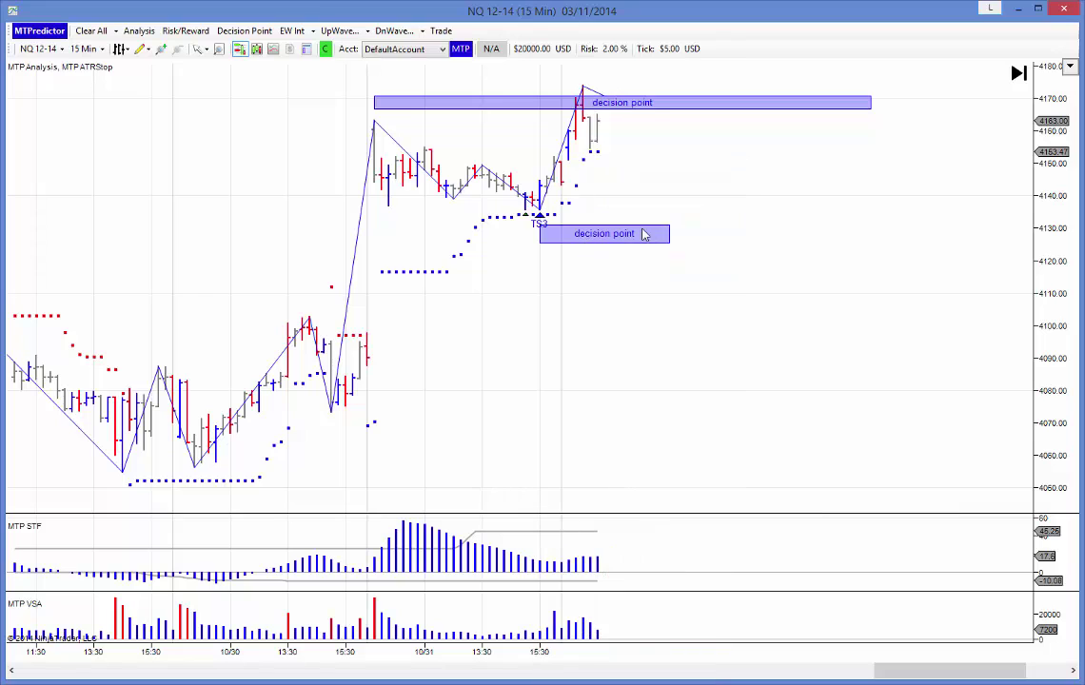
{"action": "left_click_drag", "start_coordinate": [602, 233], "coordinate": [666, 233]}
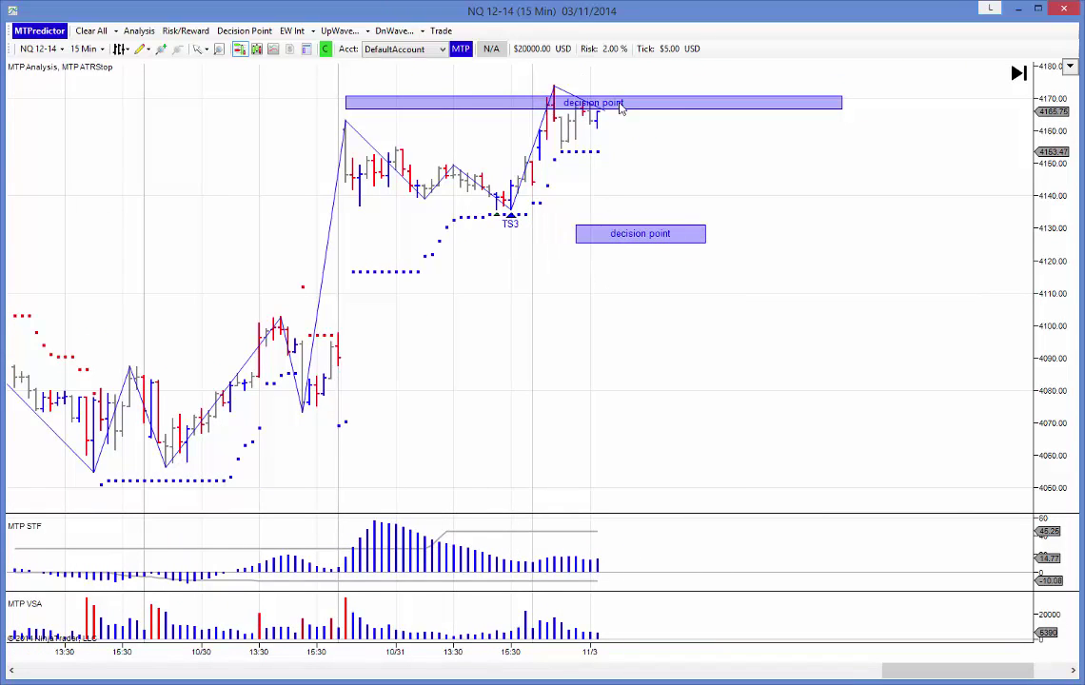
- Shorten the upper decision point zone at both ends so it only spans the bars around the latest swing high
{"action": "left_click", "coordinate": [817, 112]}
{"action": "left_click_drag", "start_coordinate": [842, 109], "coordinate": [582, 108]}
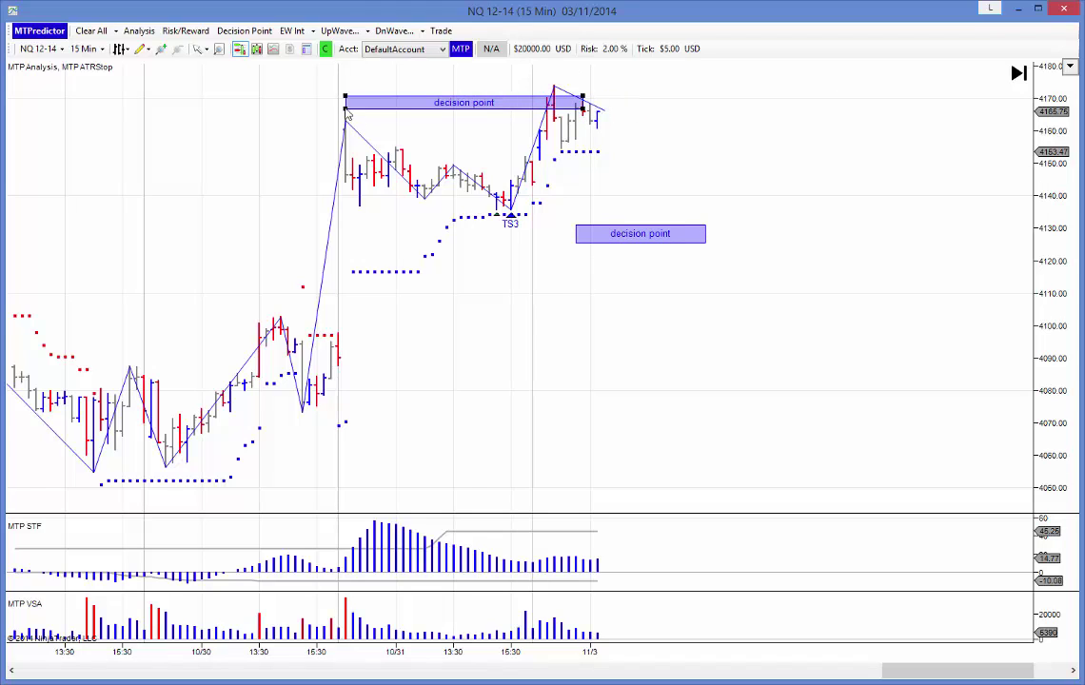
{"action": "left_click_drag", "start_coordinate": [344, 107], "coordinate": [496, 106]}
- Switch the chart to the 3-minute interval and go back to the morning bars of 11/3
{"action": "left_click", "coordinate": [84, 52]}
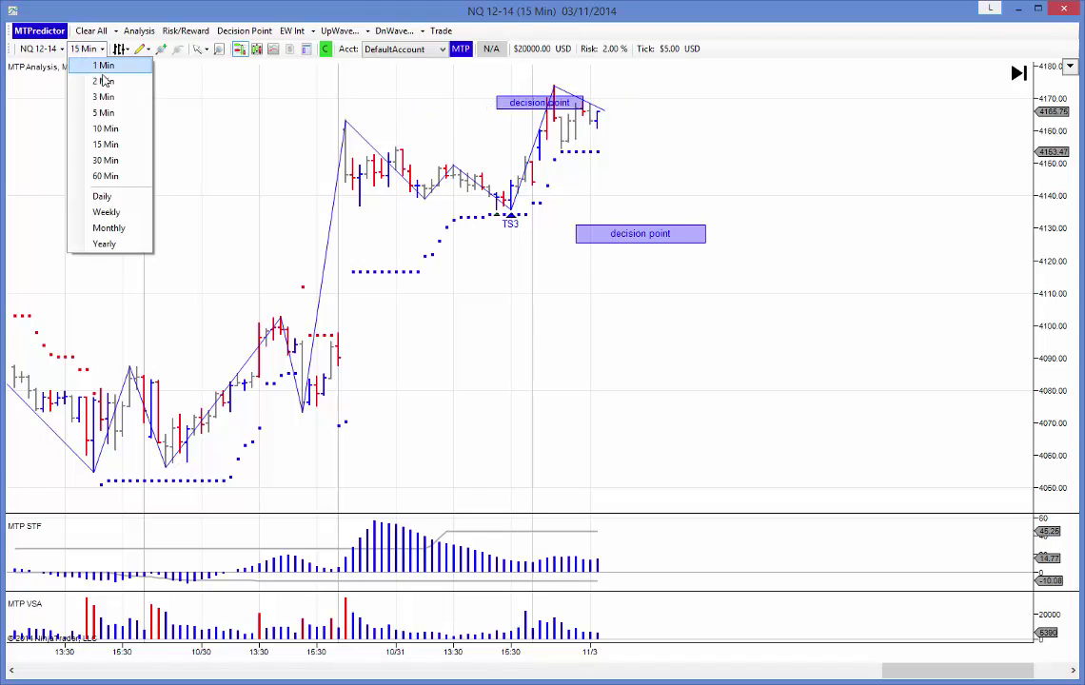
{"action": "left_click", "coordinate": [108, 97]}
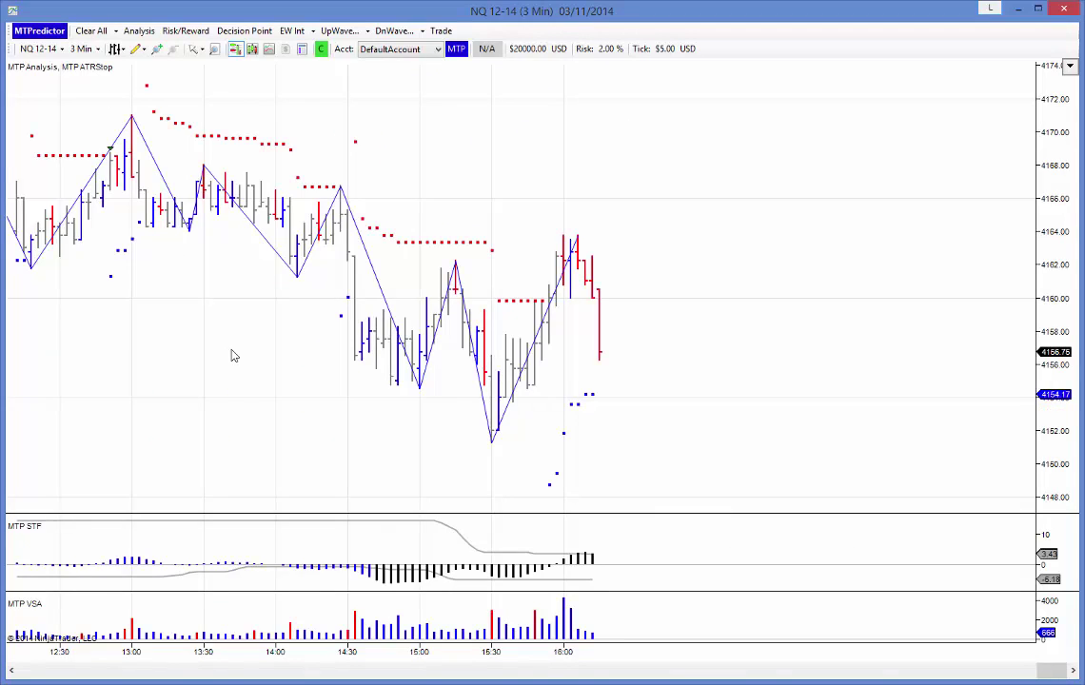
{"action": "scroll", "coordinate": [596, 364], "scroll_direction": "down", "scroll_amount": 10}
{"action": "scroll", "coordinate": [590, 358], "scroll_direction": "up", "scroll_amount": 2}
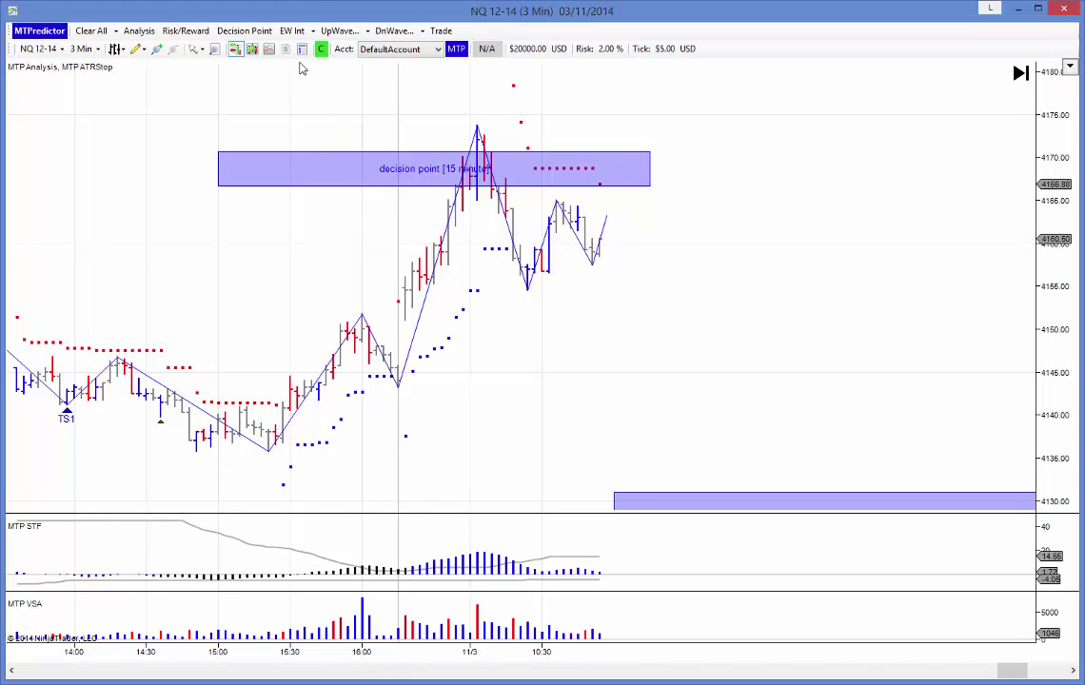
- Project an UpWaveC from the 11/3 swing low through the wave A high and wave B low, and clear the projection
{"action": "left_click", "coordinate": [340, 31]}
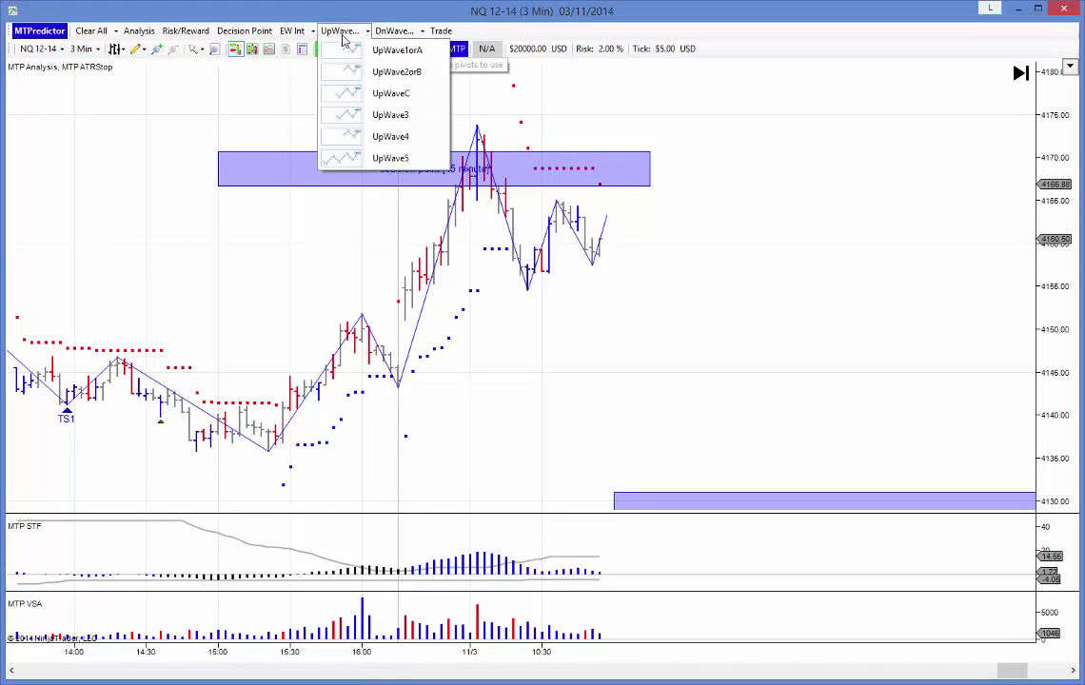
{"action": "left_click", "coordinate": [354, 95]}
{"action": "left_click", "coordinate": [531, 284]}
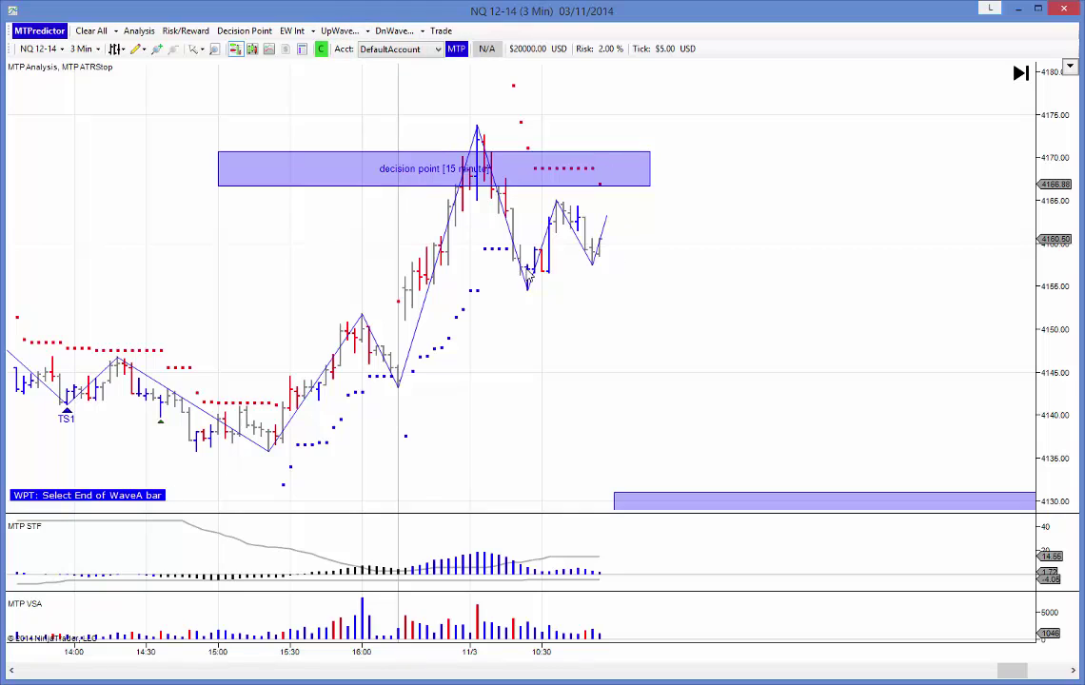
{"action": "left_click", "coordinate": [593, 259]}
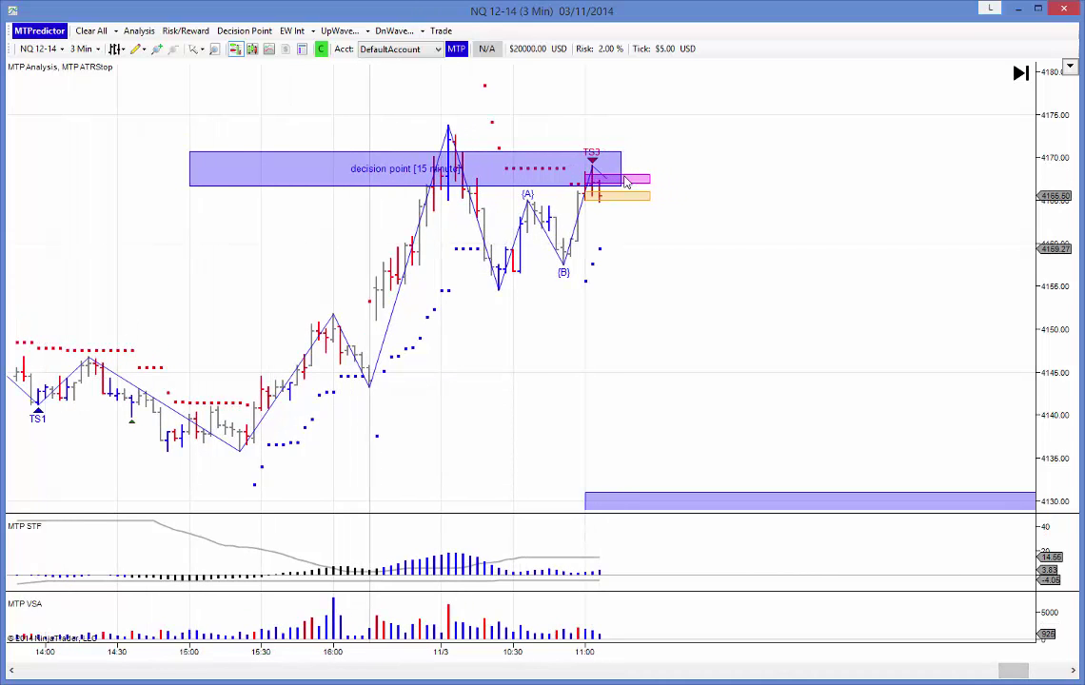
{"action": "left_click", "coordinate": [92, 34]}
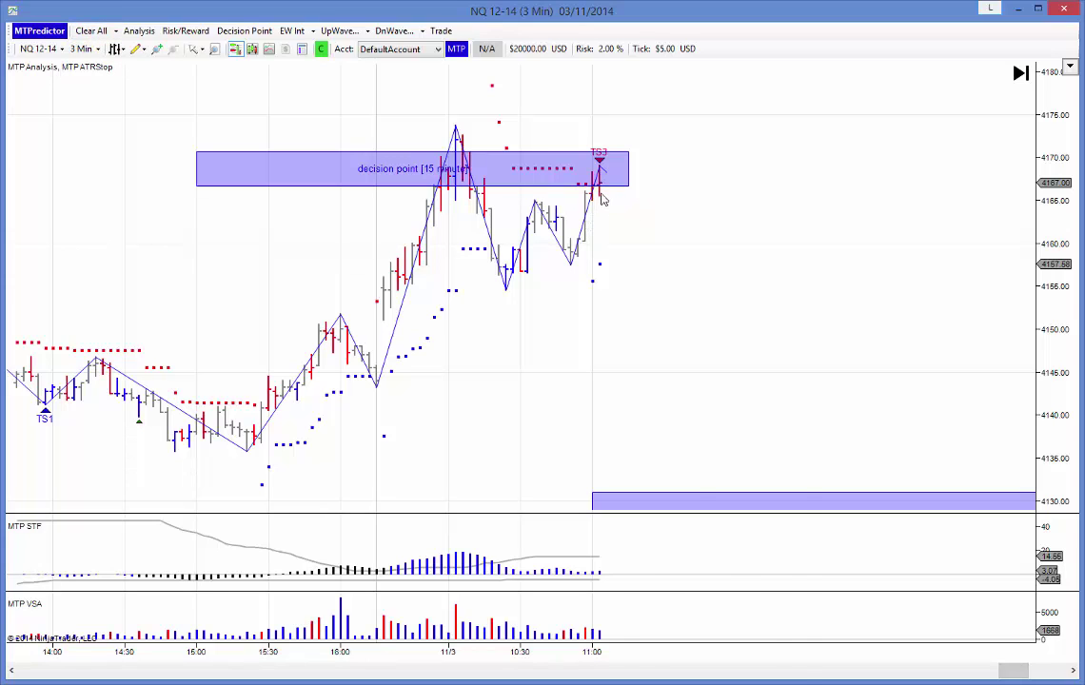
- Run the Analysis on the bar after the TS3 sell signal and move the profit target to 4140.00 at typical wave 3
{"action": "right_click", "coordinate": [601, 199]}
{"action": "left_click", "coordinate": [630, 199]}
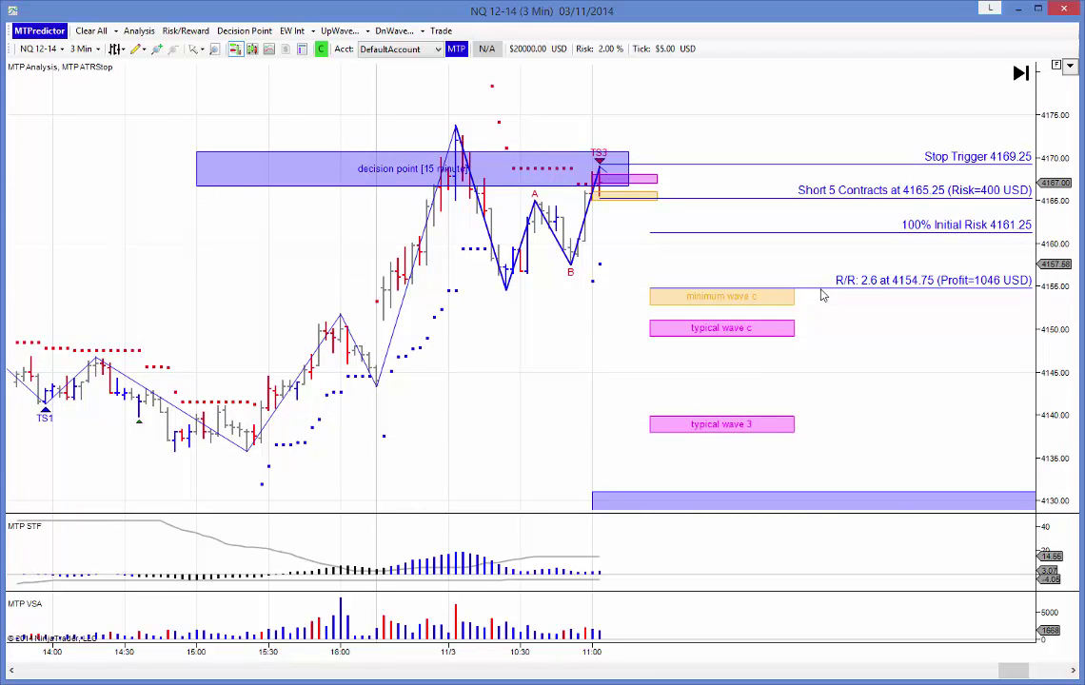
{"action": "left_click_drag", "start_coordinate": [821, 282], "coordinate": [801, 413]}
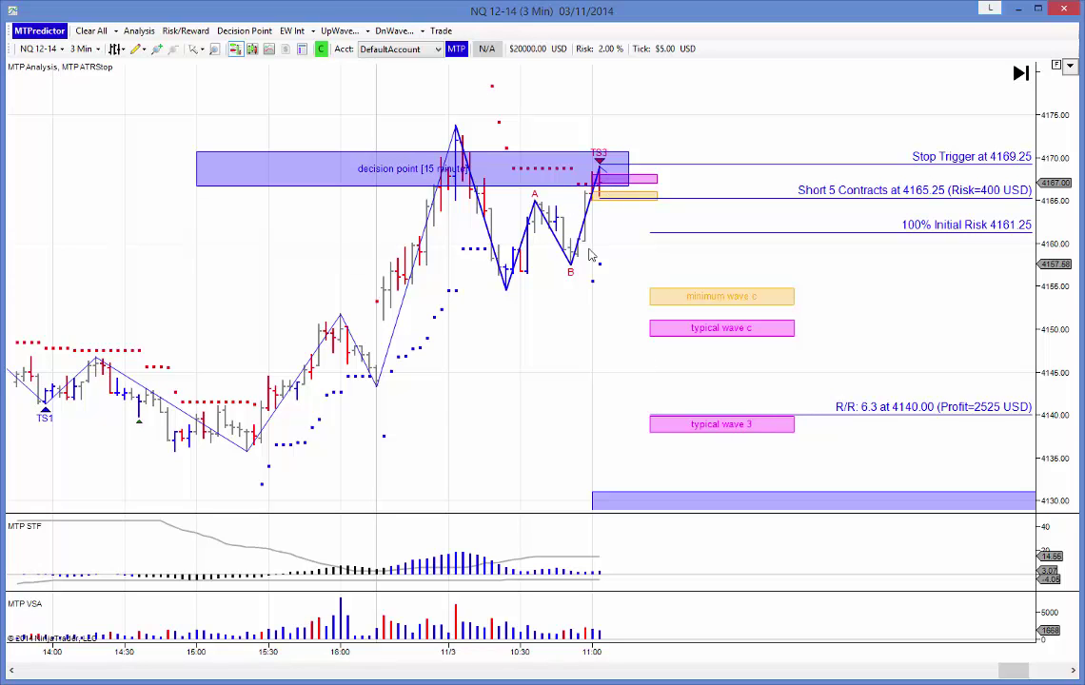
- Advance the chart to the bars around 13:00 and reduce the right side margin in the chart properties
{"action": "left_click_drag", "start_coordinate": [567, 396], "coordinate": [479, 405]}
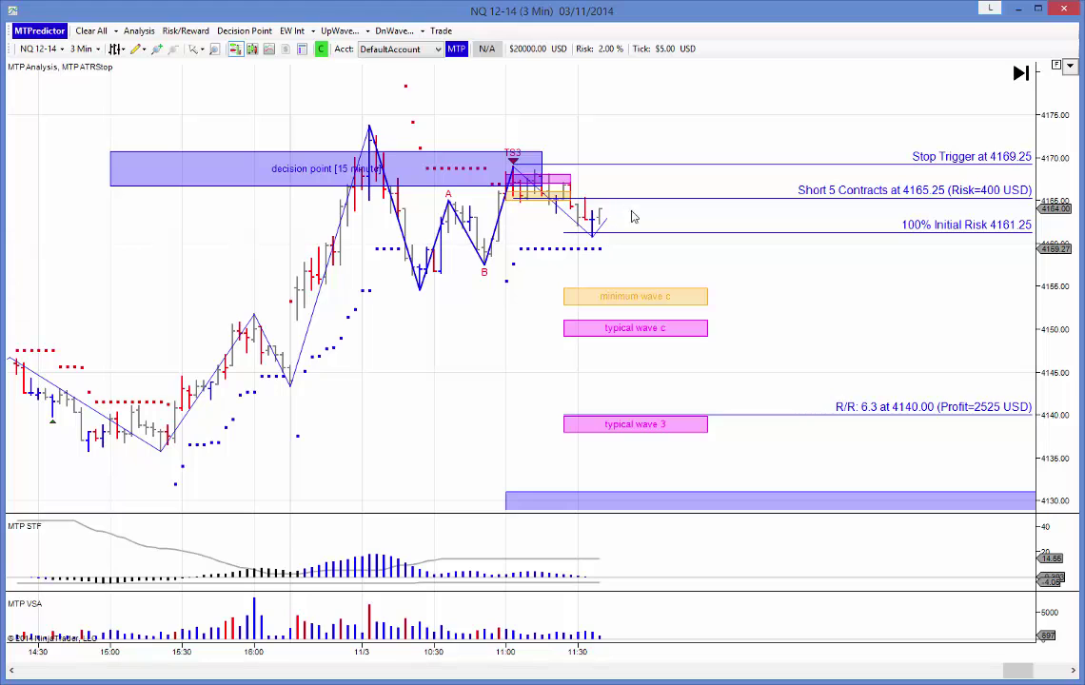
{"action": "left_click", "coordinate": [590, 296]}
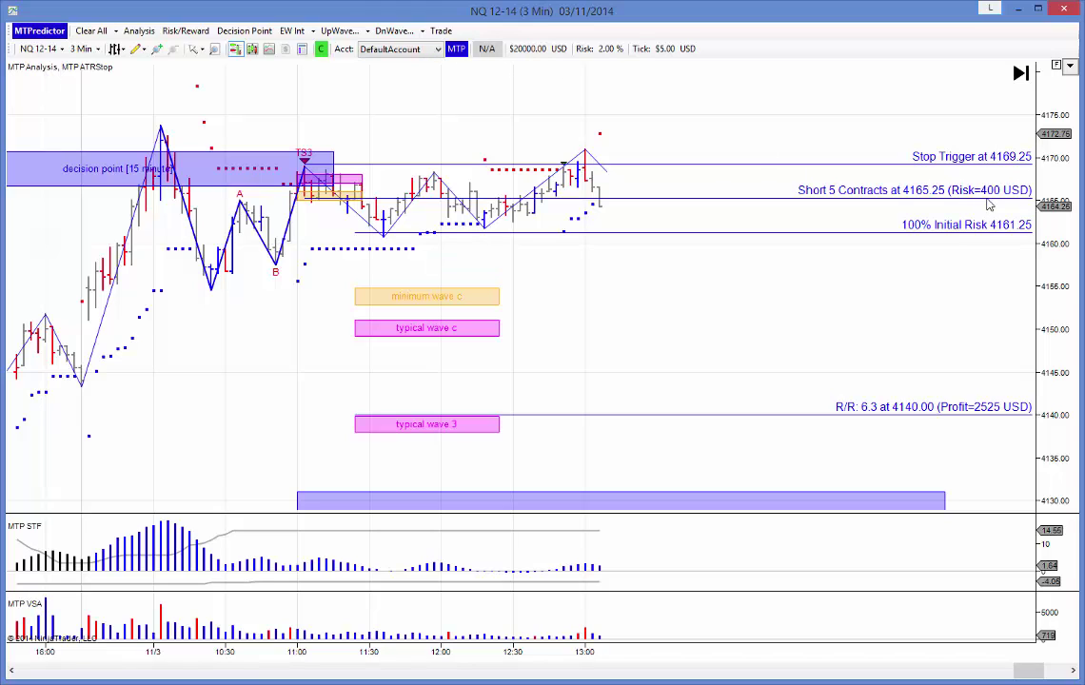
{"action": "right_click", "coordinate": [579, 338]}
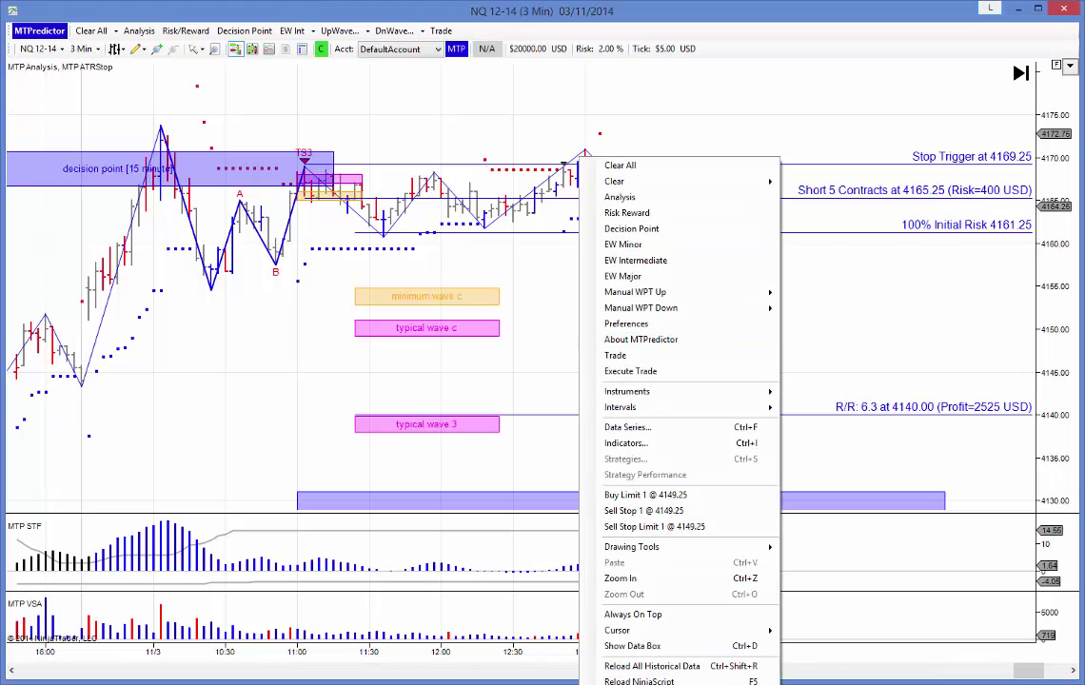
{"action": "key", "text": "ctrl+t"}
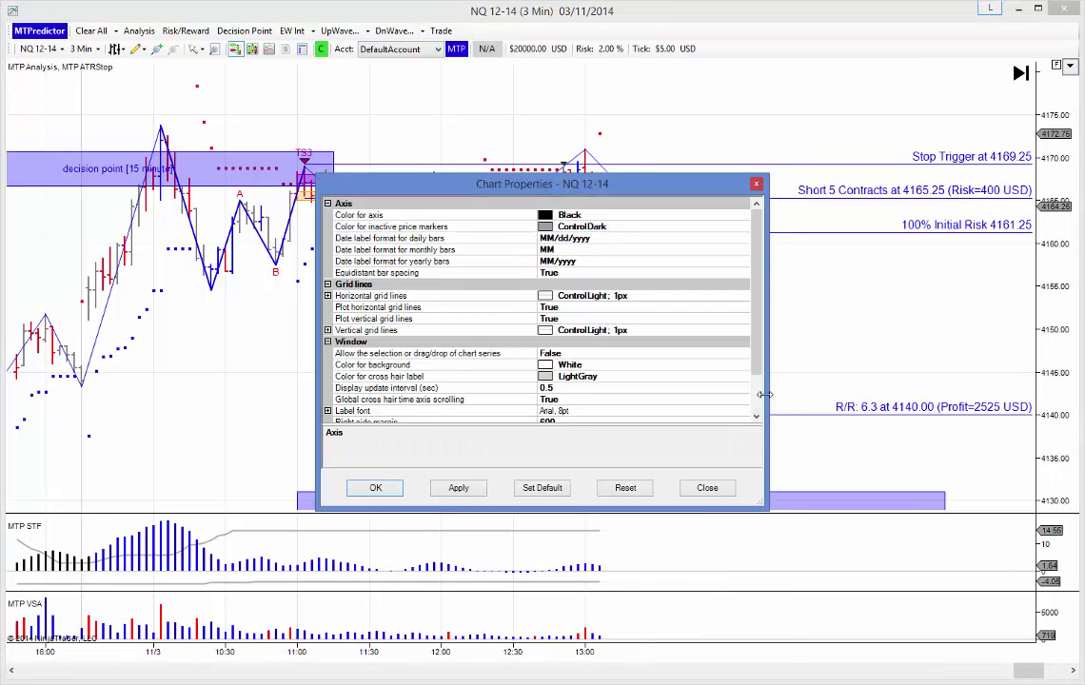
{"action": "scroll", "coordinate": [754, 338], "scroll_direction": "down", "scroll_amount": 2}
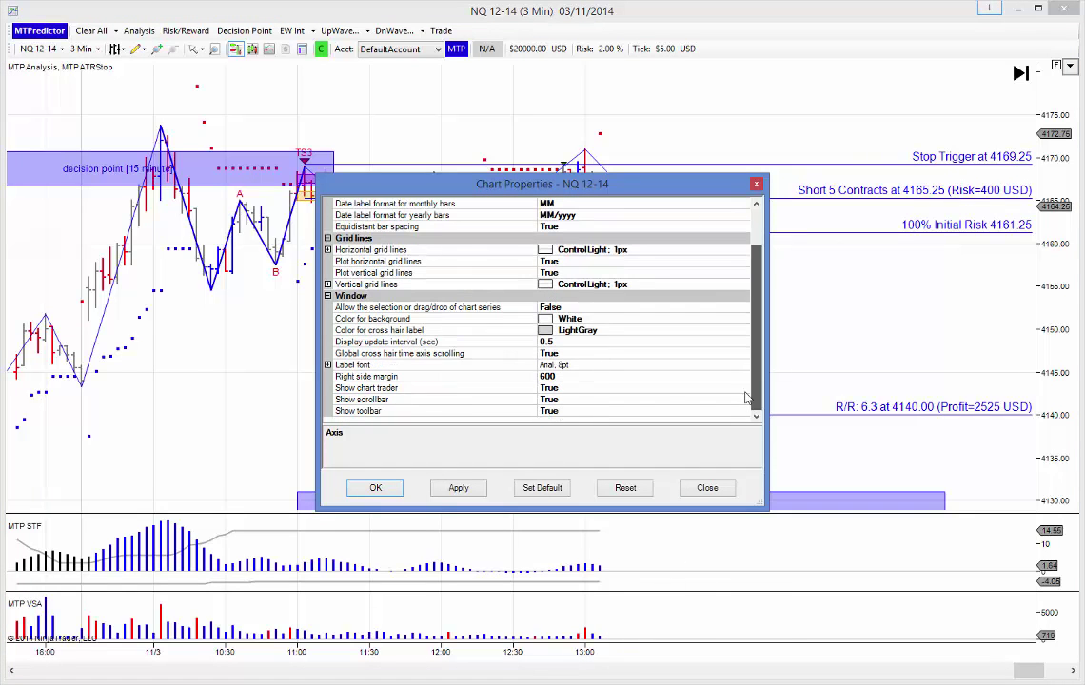
{"action": "left_click", "coordinate": [595, 376]}
{"action": "left_click", "coordinate": [375, 487]}
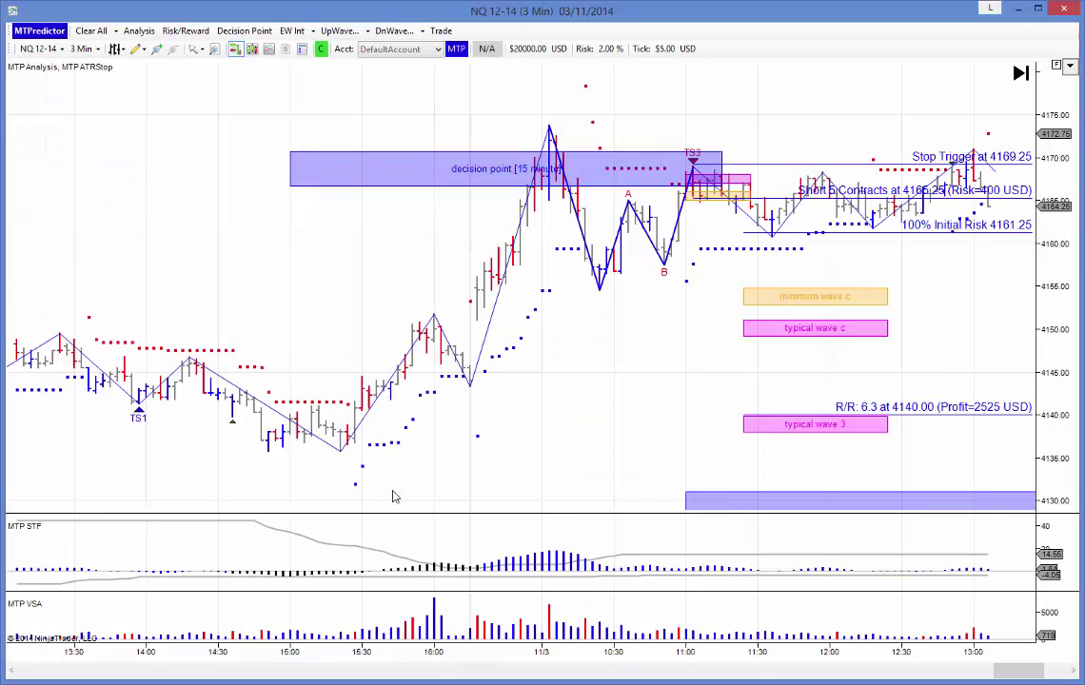
- Move the minimum wave c zone forward in time to the lows around 15:00 to 15:30
{"action": "left_click_drag", "start_coordinate": [557, 396], "coordinate": [102, 399]}
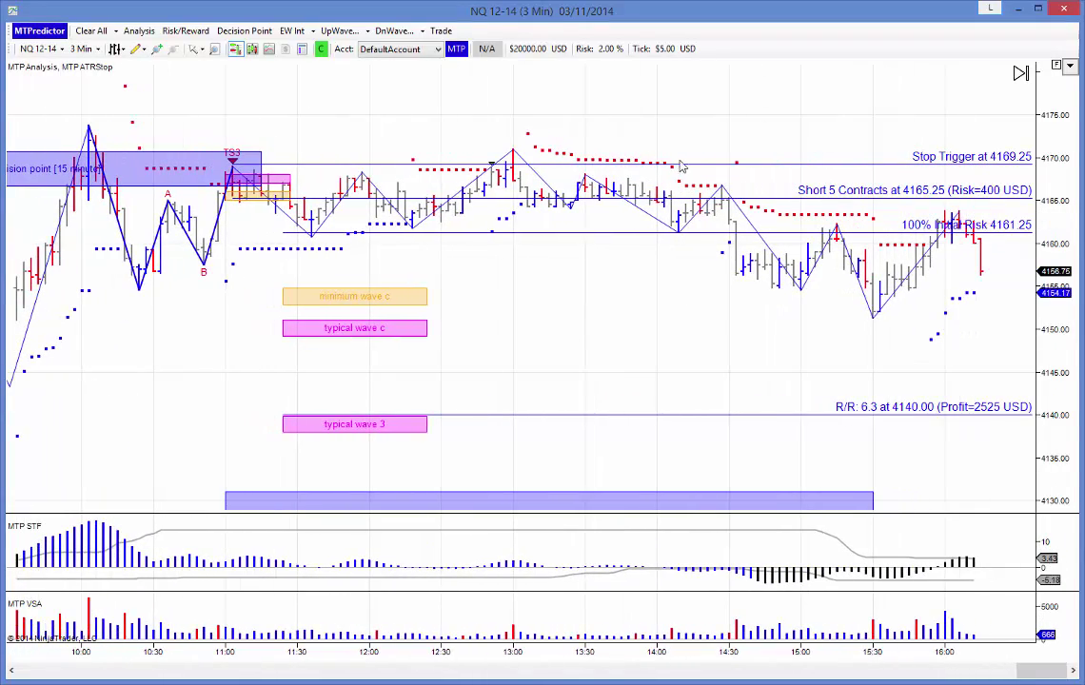
{"action": "left_click_drag", "start_coordinate": [407, 296], "coordinate": [890, 311]}
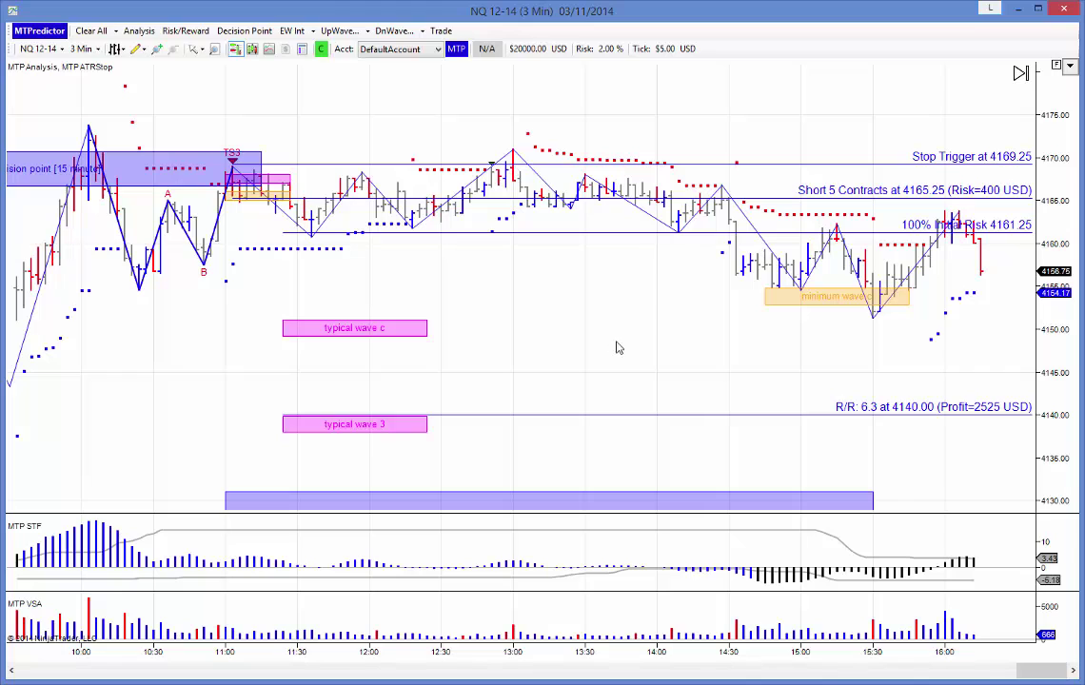
{"action": "left_click_drag", "start_coordinate": [613, 356], "coordinate": [586, 356]}
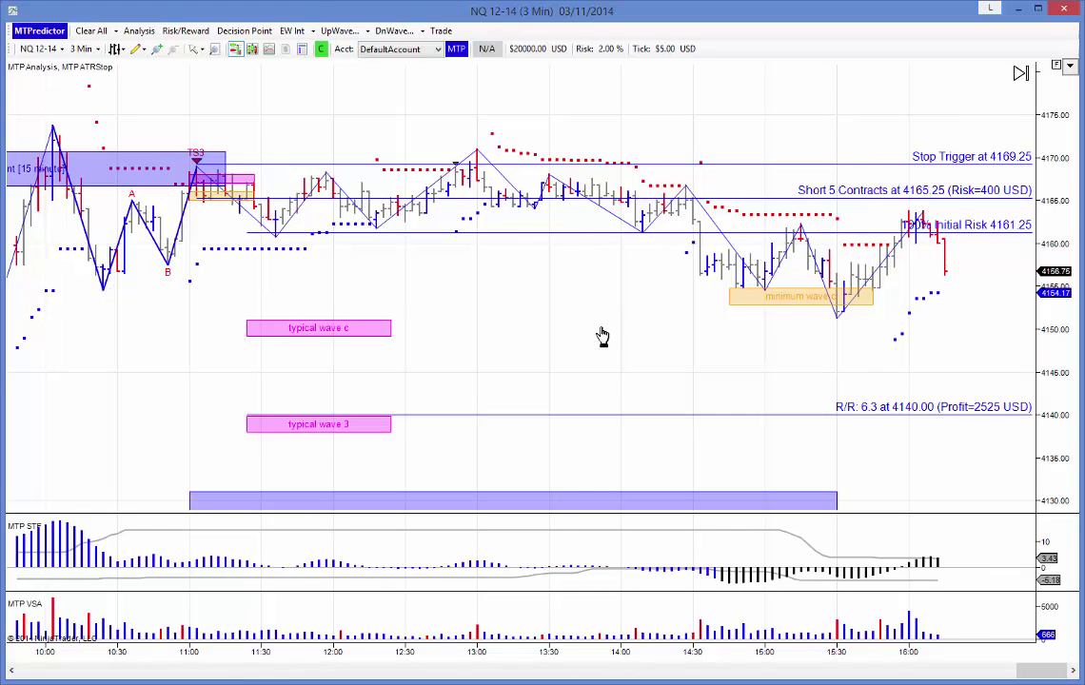
{"action": "left_click_drag", "start_coordinate": [601, 337], "coordinate": [622, 335]}
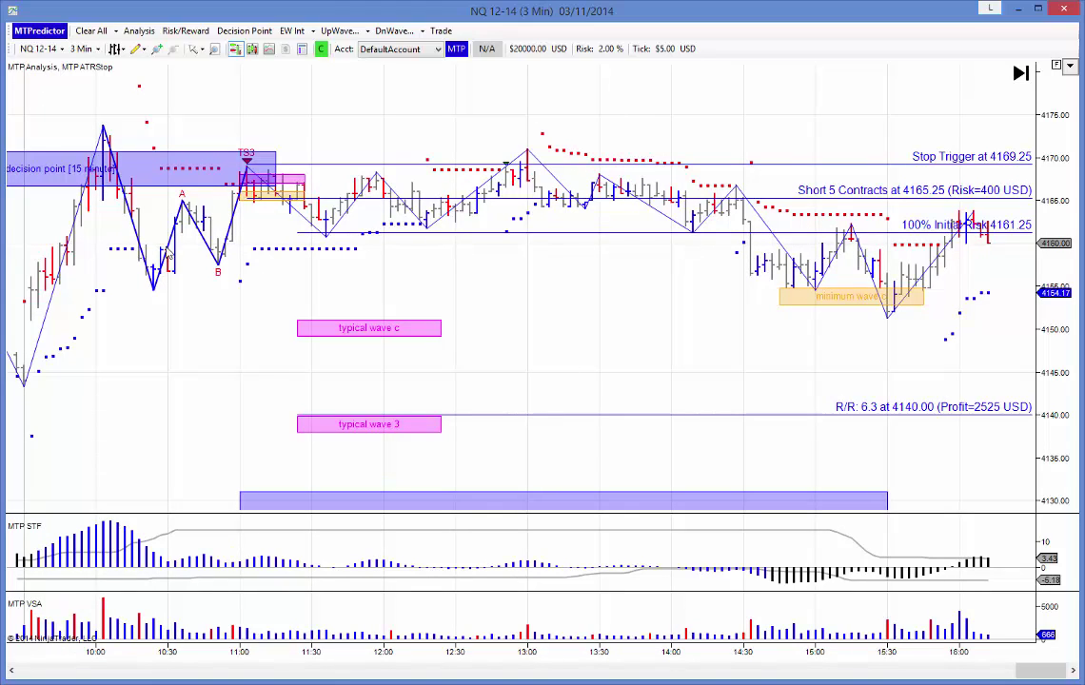
- Switch the 3-minute chart from NQ 12-14 to the YM 12-14 Globex instrument
{"action": "left_click", "coordinate": [43, 50]}
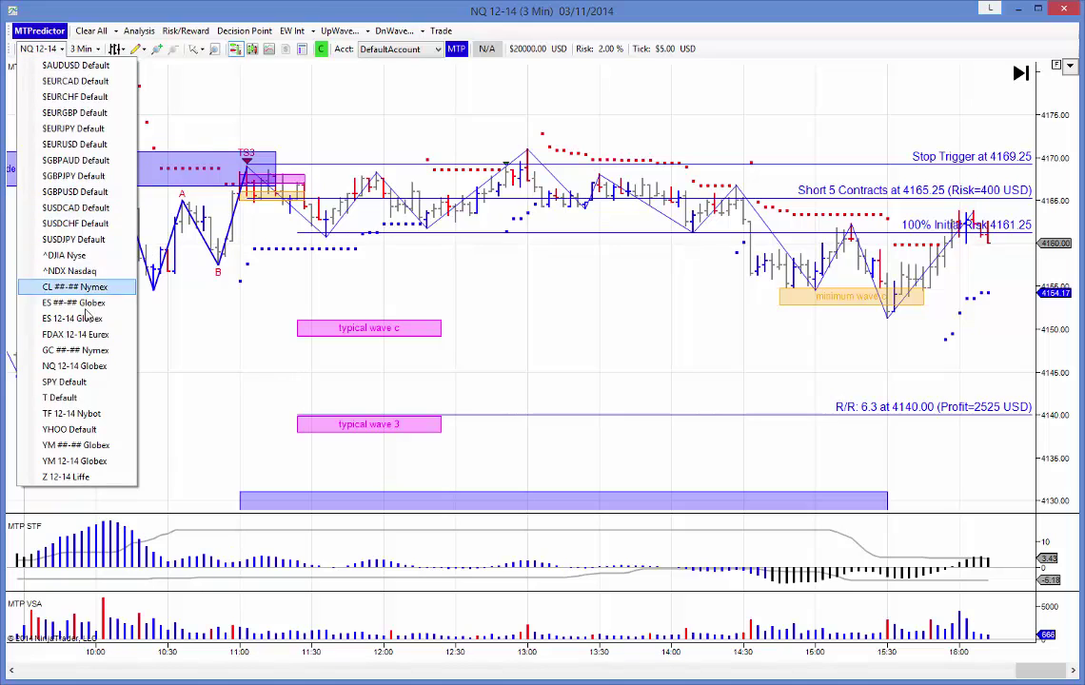
{"action": "left_click", "coordinate": [83, 461]}
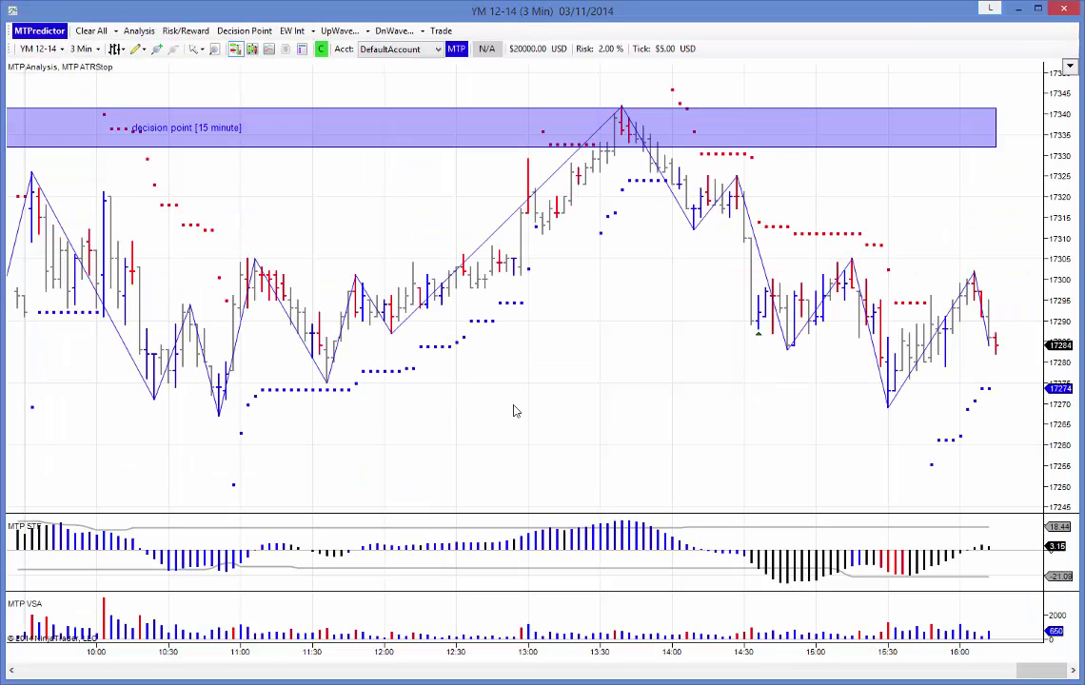
{"action": "key", "text": "Down"}
{"action": "key", "text": "Down"}
{"action": "key", "text": "Down"}
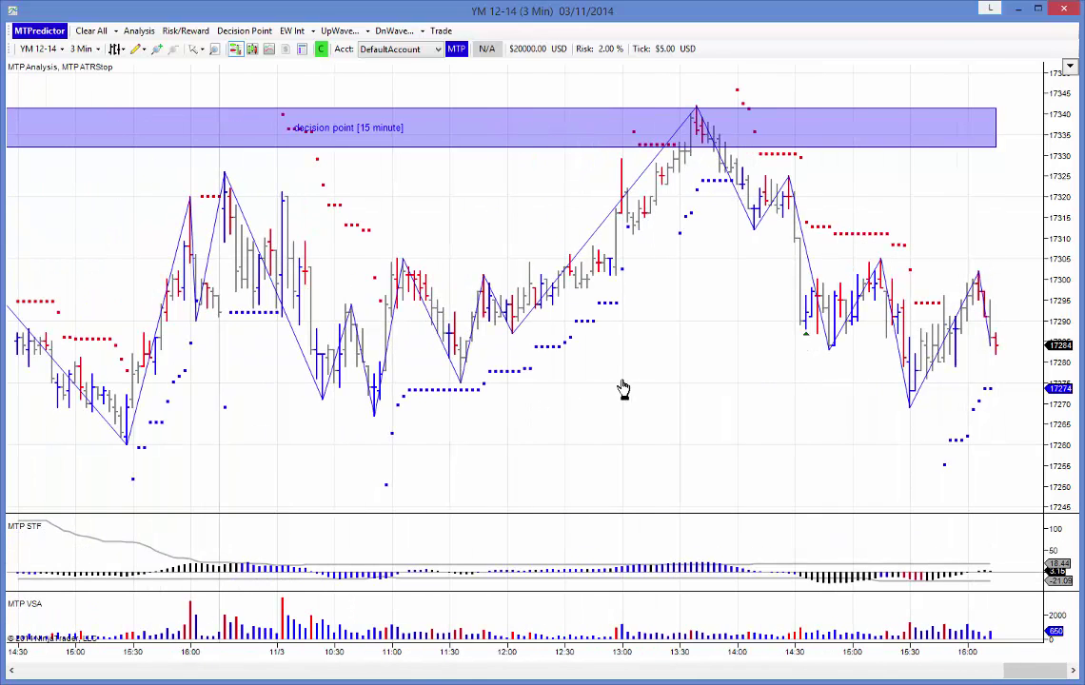
{"action": "scroll", "coordinate": [620, 388], "scroll_direction": "down", "scroll_amount": 2}
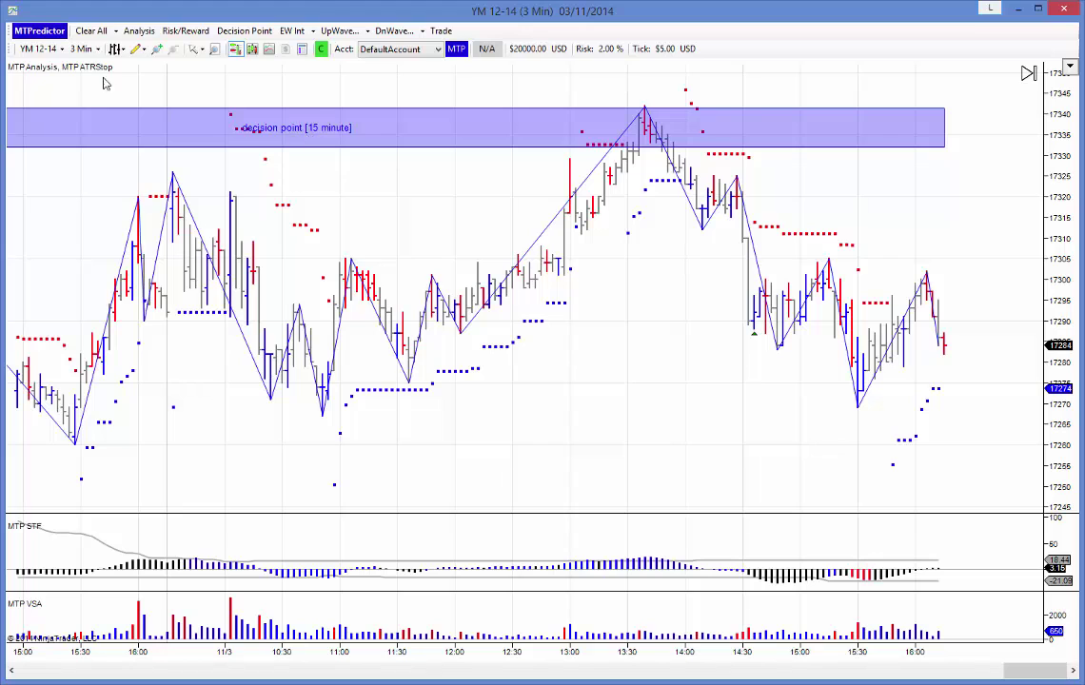
- On the 15-minute YM chart, replace the existing decision point zone with a Decision Point run from the 10/31 swing high
{"action": "left_click", "coordinate": [88, 49]}
{"action": "left_click", "coordinate": [106, 144]}
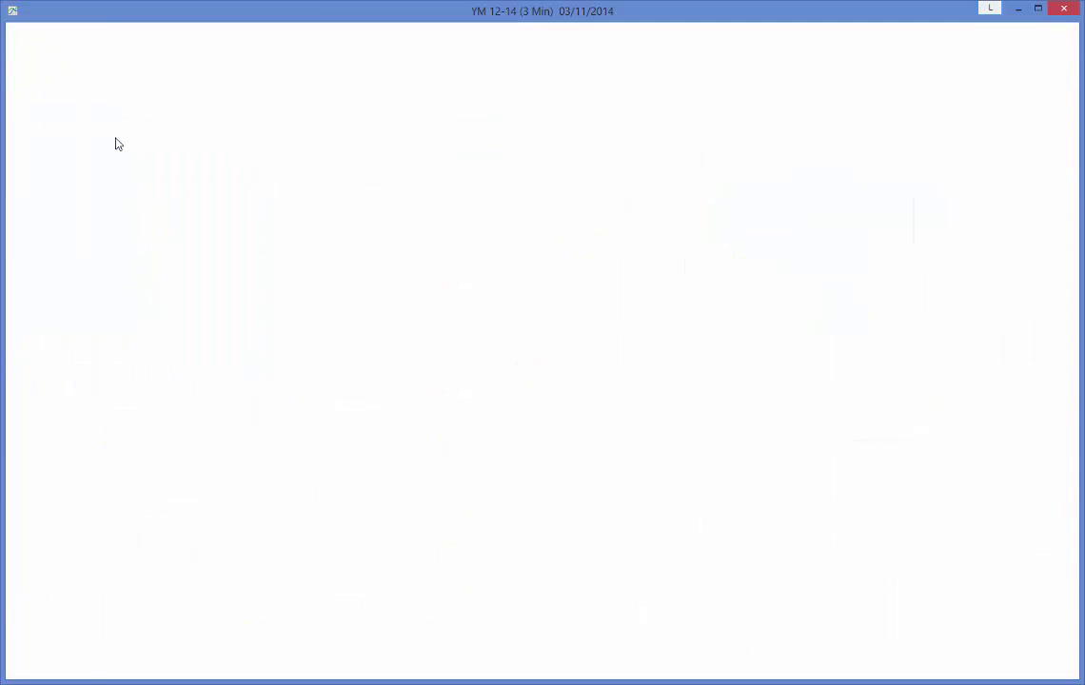
{"action": "left_click_drag", "start_coordinate": [705, 295], "coordinate": [233, 238]}
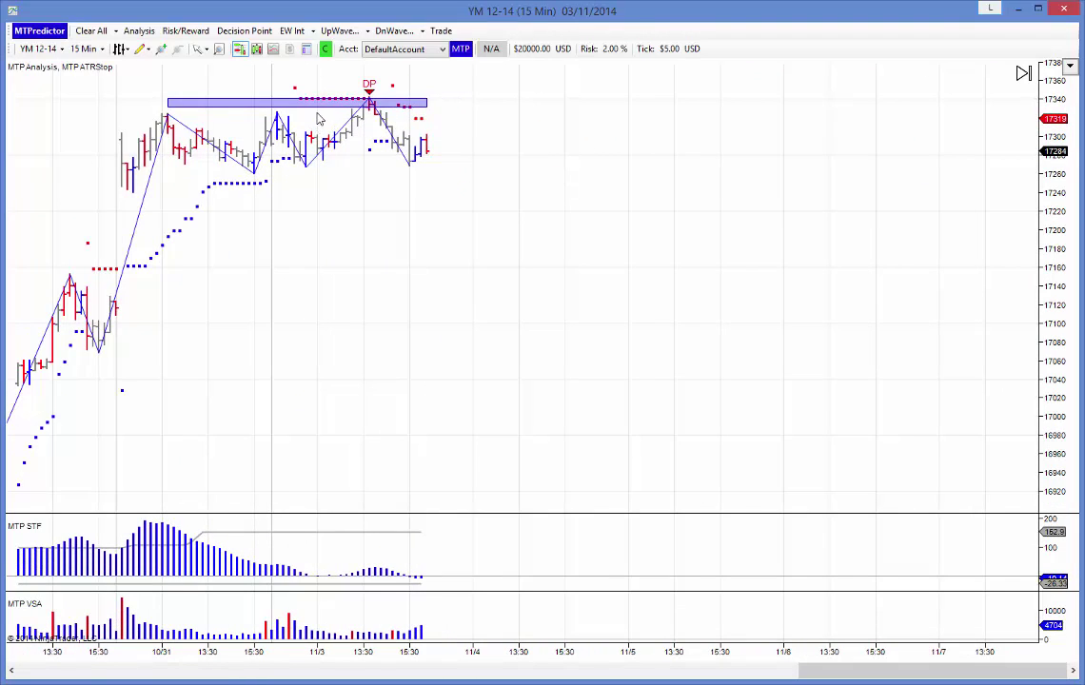
{"action": "left_click", "coordinate": [315, 106]}
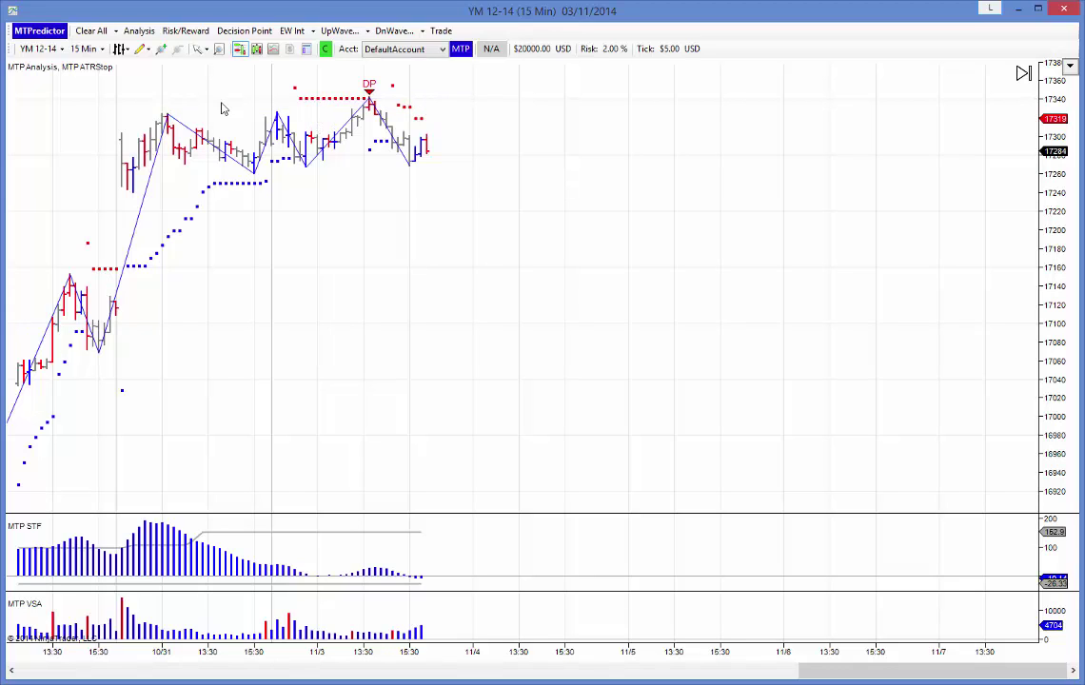
{"action": "right_click", "coordinate": [167, 117]}
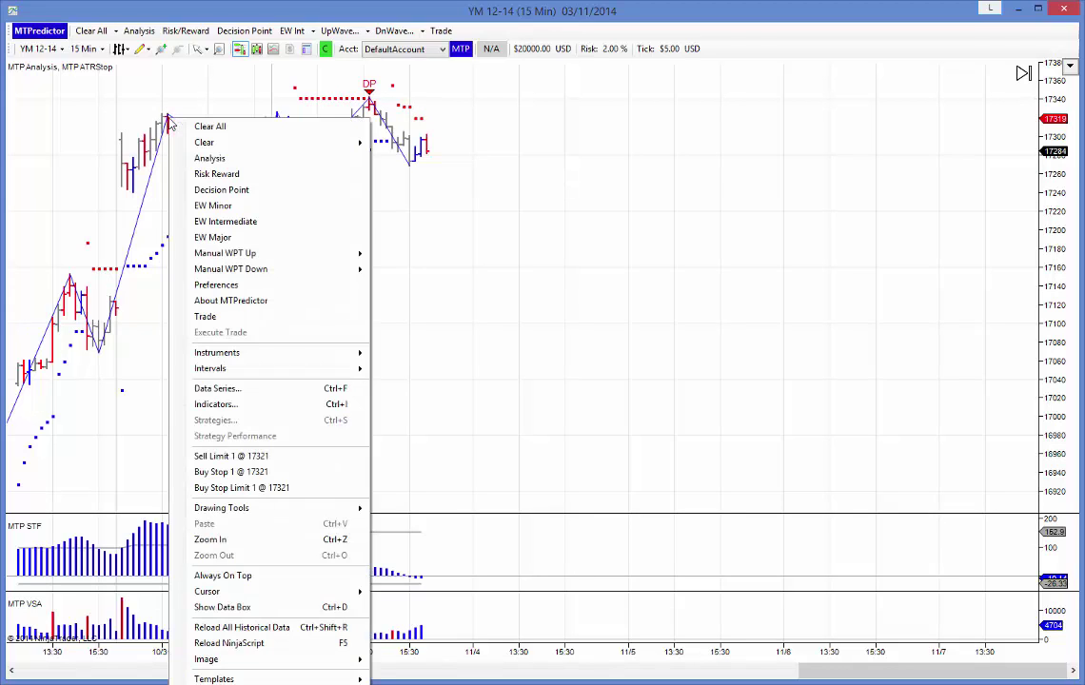
{"action": "left_click", "coordinate": [205, 188]}
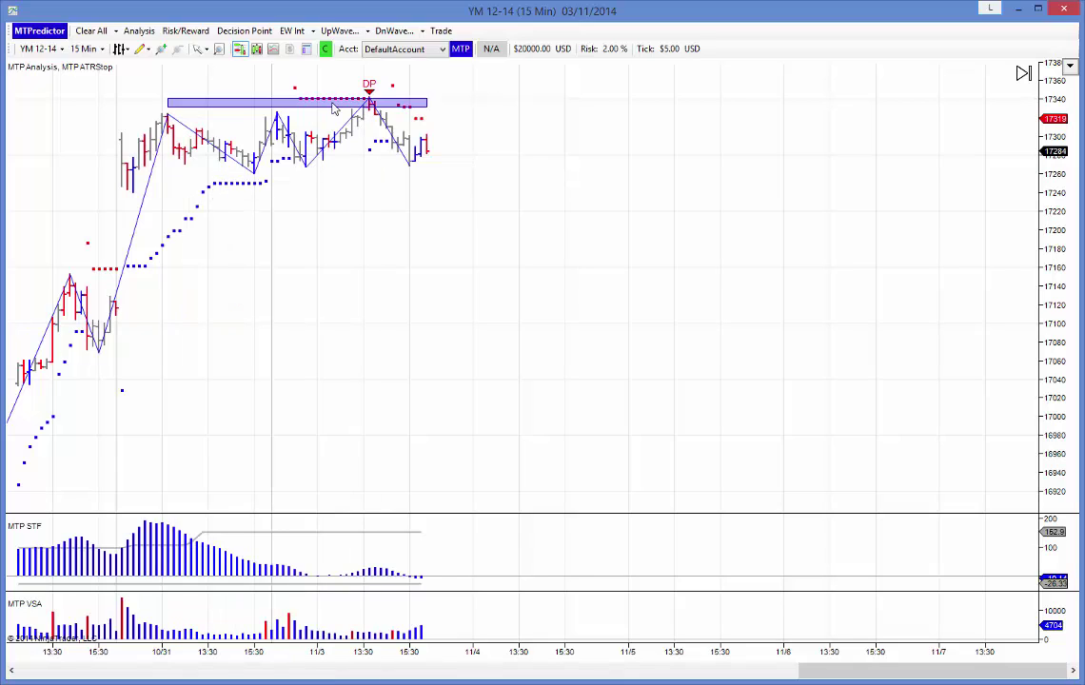
- Add a second Decision Point from the swing high at the start of the 11/3 session
{"action": "left_click_drag", "start_coordinate": [418, 321], "coordinate": [935, 347]}
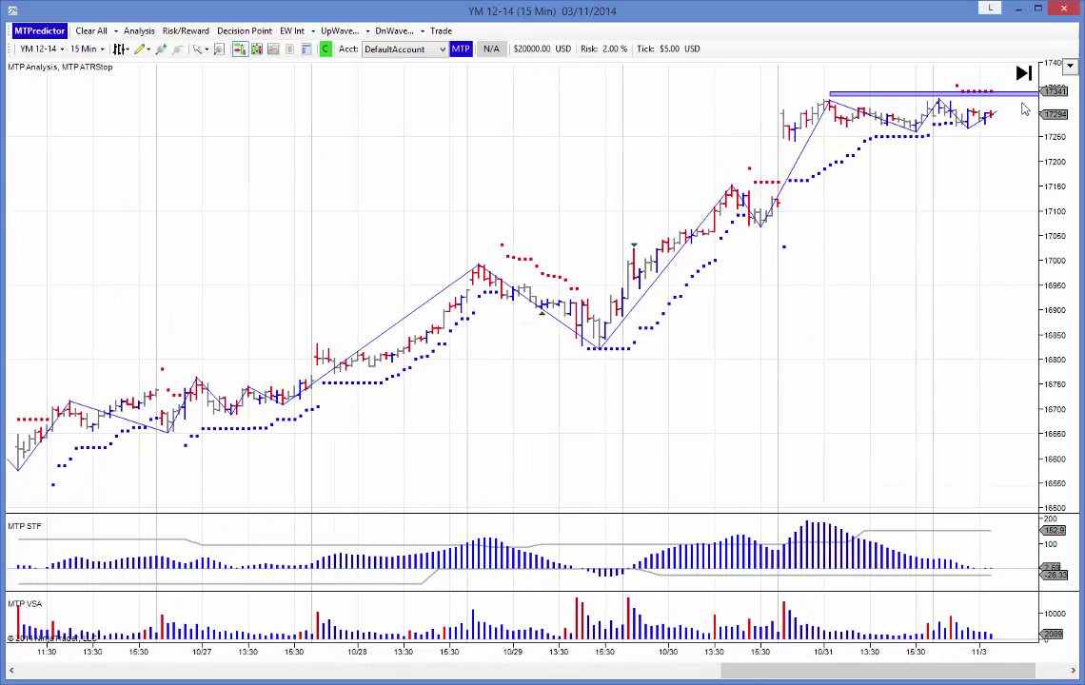
{"action": "left_click_drag", "start_coordinate": [893, 259], "coordinate": [494, 317]}
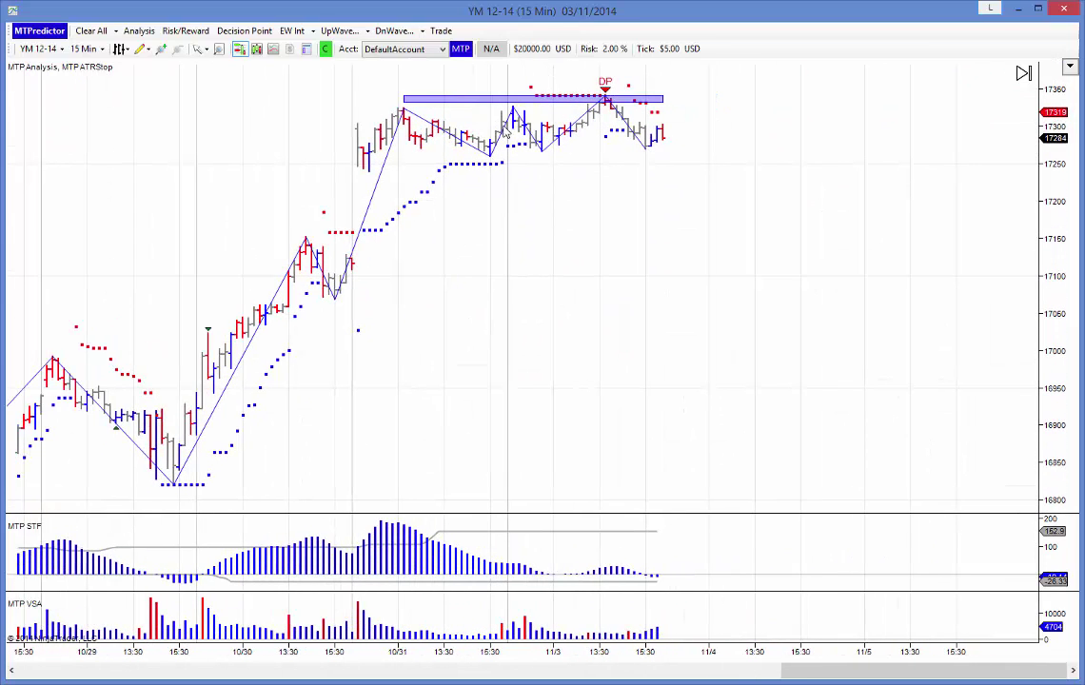
{"action": "right_click", "coordinate": [514, 109]}
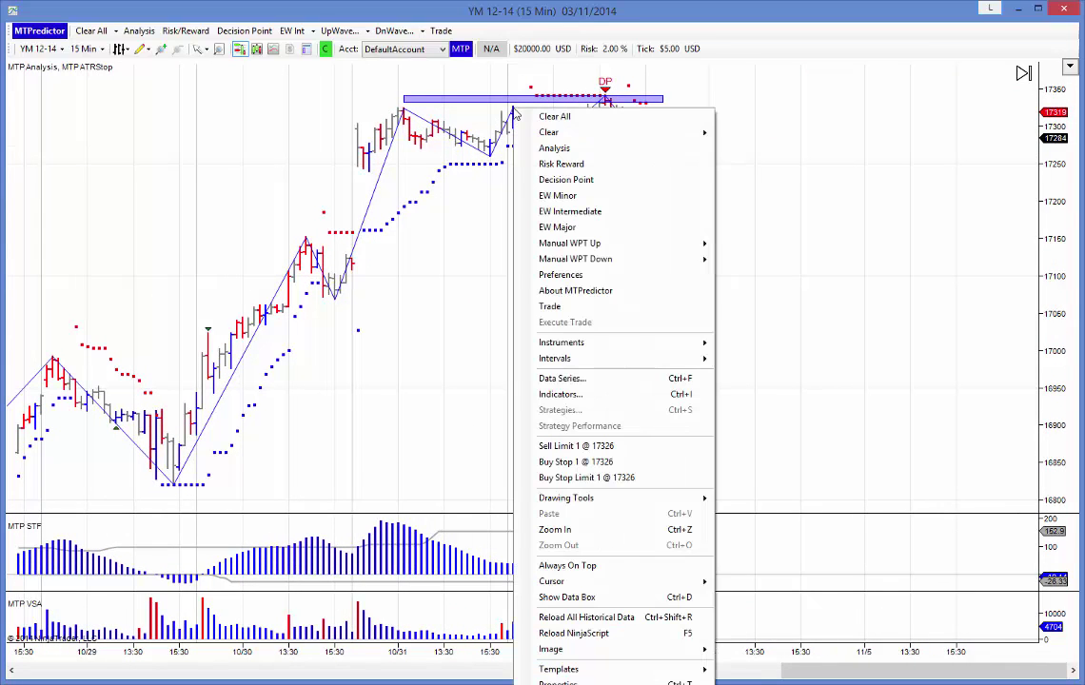
{"action": "left_click", "coordinate": [551, 179]}
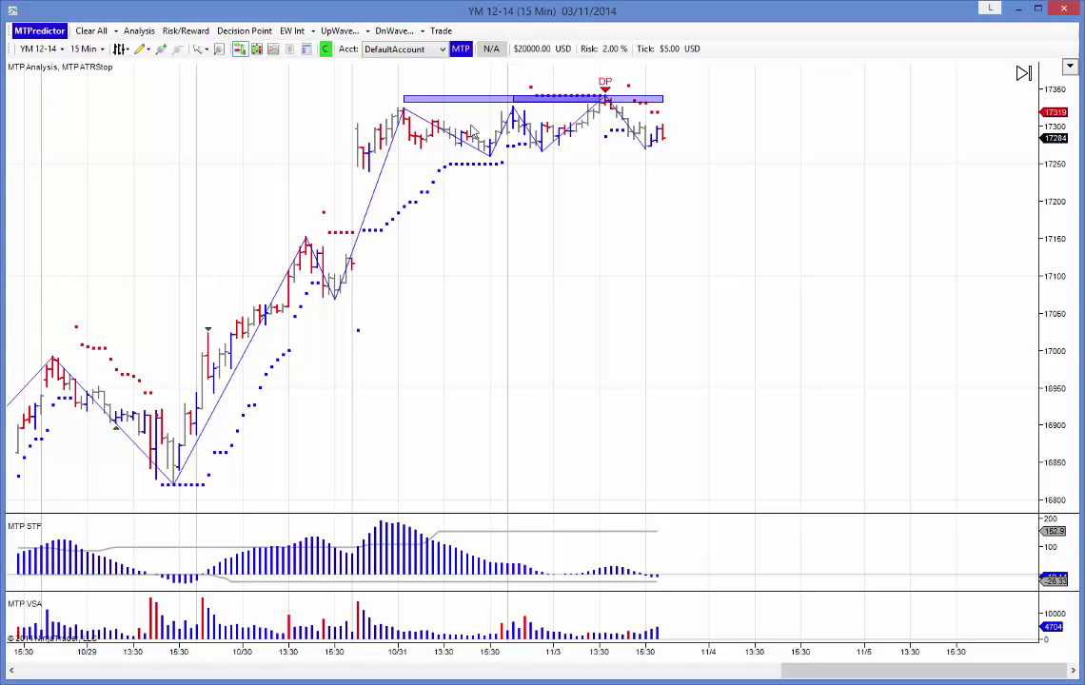
- Return the YM chart to 3 minutes and examine price action at the overlapping 15-minute decision points
{"action": "left_click", "coordinate": [84, 49]}
{"action": "left_click", "coordinate": [105, 96]}
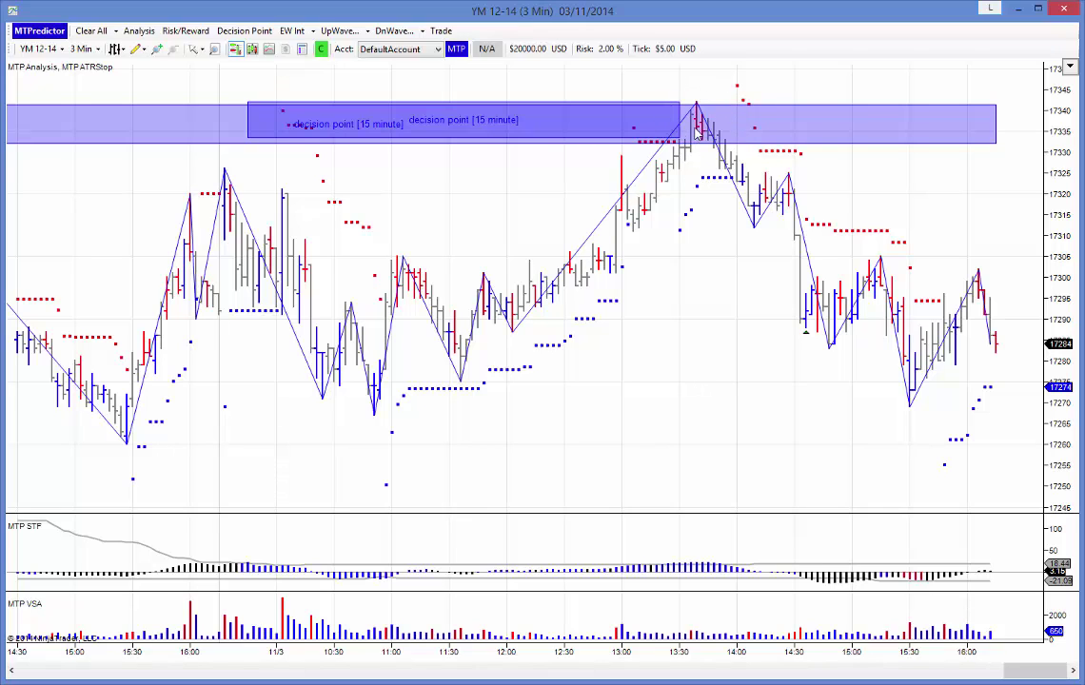
{"action": "left_click_drag", "start_coordinate": [658, 356], "coordinate": [589, 375]}
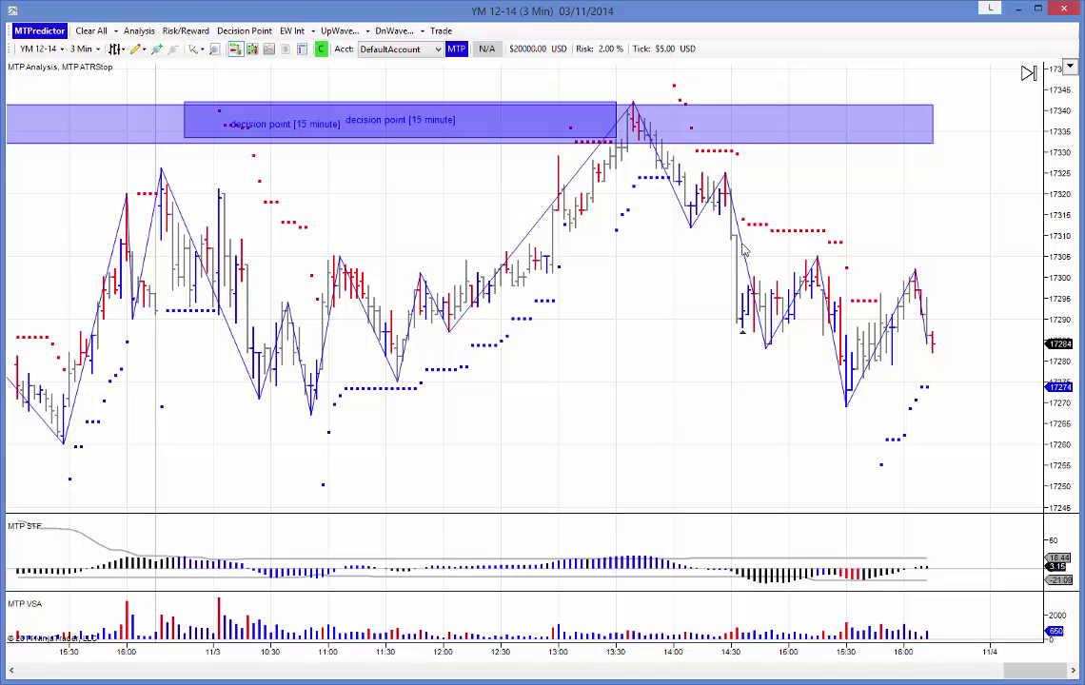
- Switch the chart to the ES 12-14 Globex instrument and set its interval to 15 minutes
{"action": "left_click", "coordinate": [42, 49]}
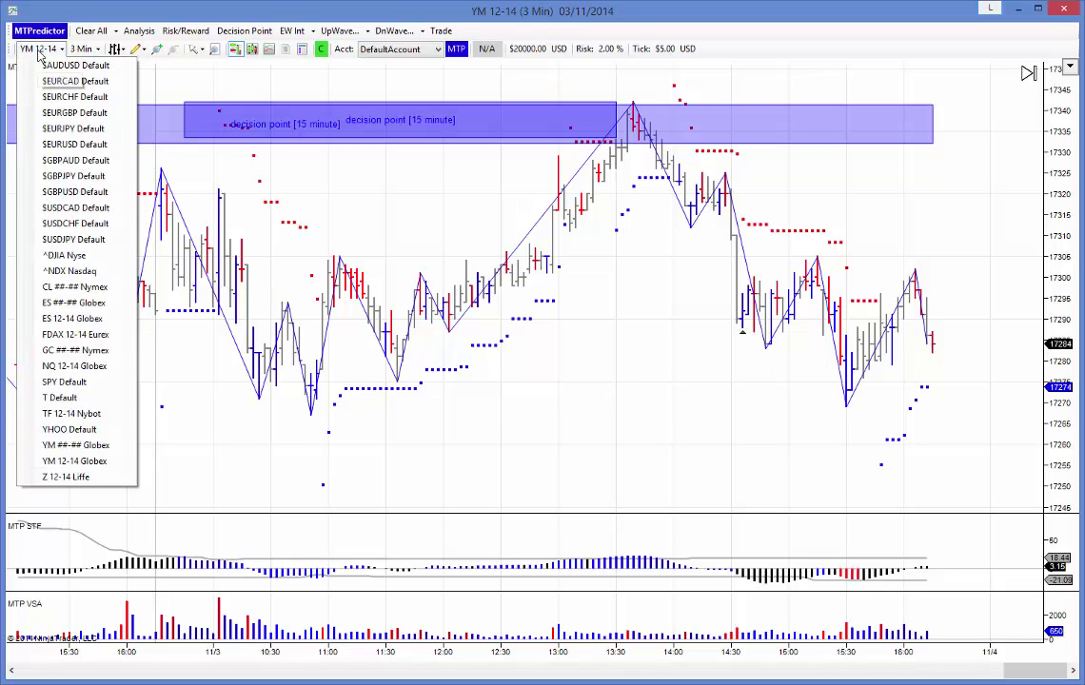
{"action": "left_click", "coordinate": [73, 318]}
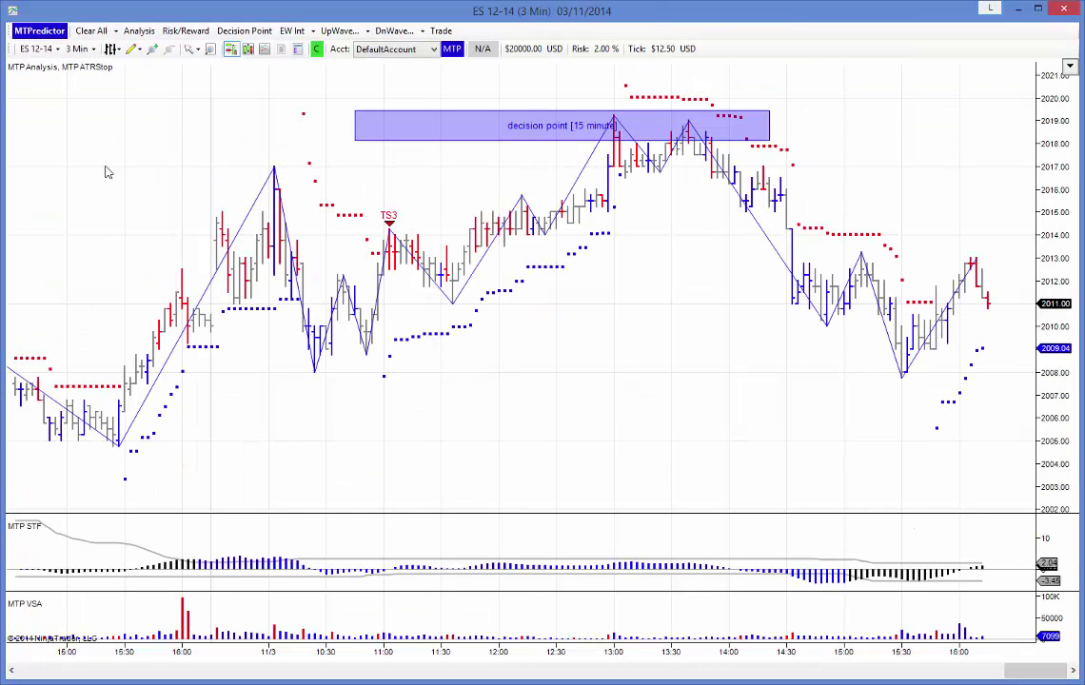
{"action": "left_click", "coordinate": [80, 48]}
{"action": "left_click", "coordinate": [104, 144]}
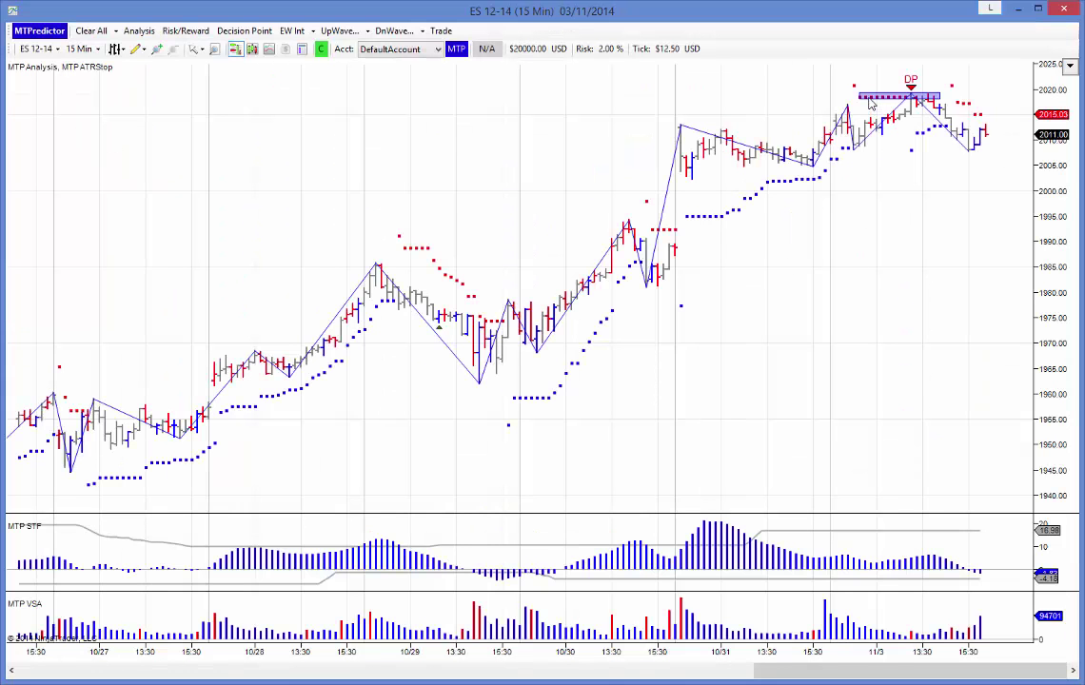
- Replace the decision point zone with one run from the early 11/3 swing high, and move it to the high marked DP
{"action": "left_click_drag", "start_coordinate": [738, 246], "coordinate": [496, 61]}
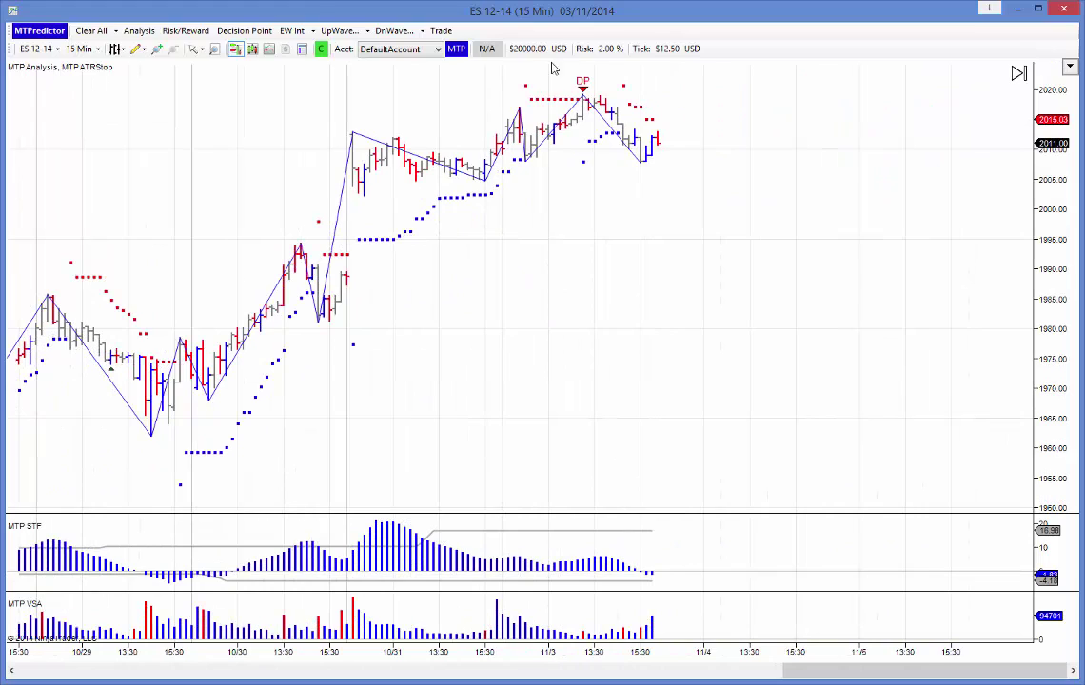
{"action": "right_click", "coordinate": [522, 102]}
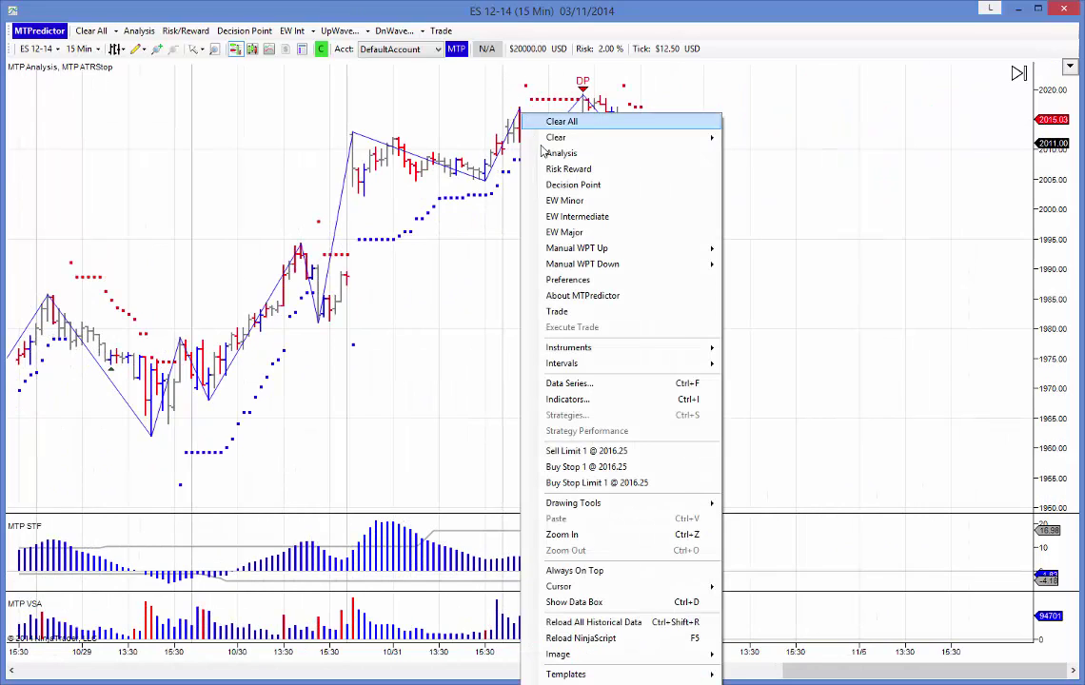
{"action": "left_click", "coordinate": [556, 181]}
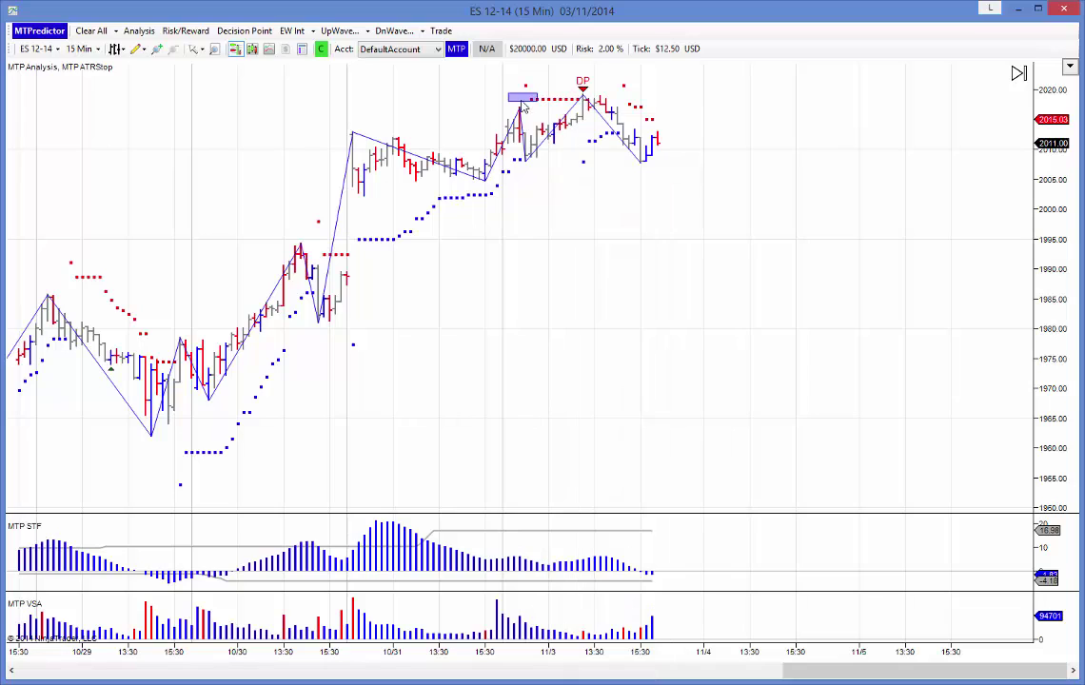
{"action": "left_click_drag", "start_coordinate": [522, 97], "coordinate": [582, 99]}
{"action": "left_click", "coordinate": [568, 197]}
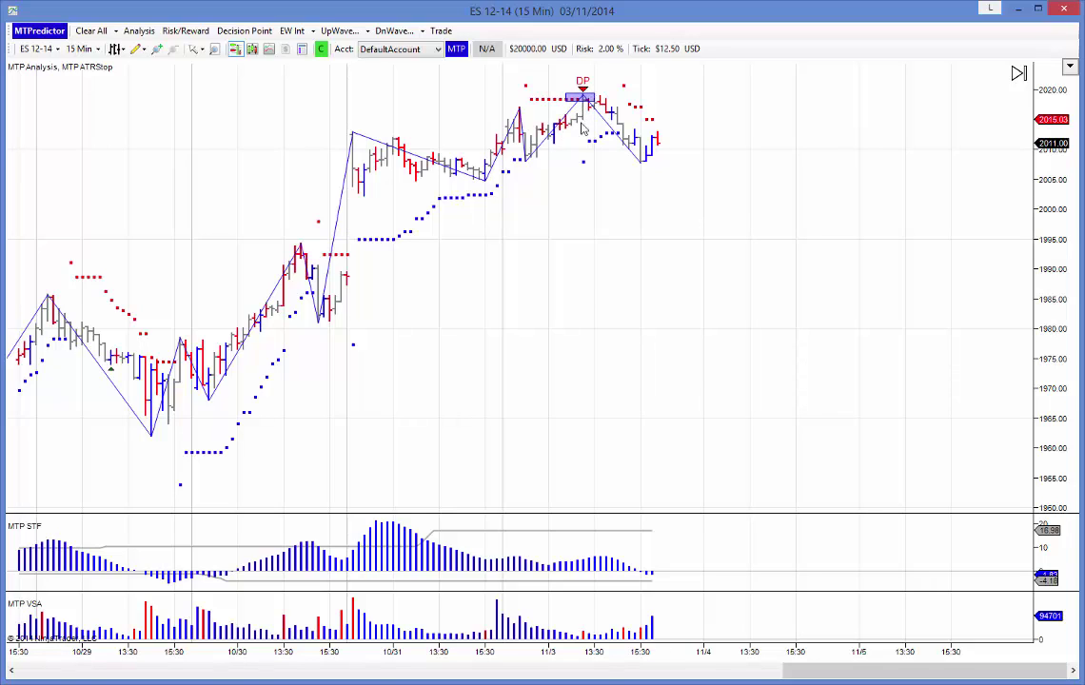
- Return the ES chart to 3 minutes and extend the 15-minute decision point zone forward to about 14:15
{"action": "left_click", "coordinate": [80, 49]}
{"action": "left_click", "coordinate": [113, 99]}
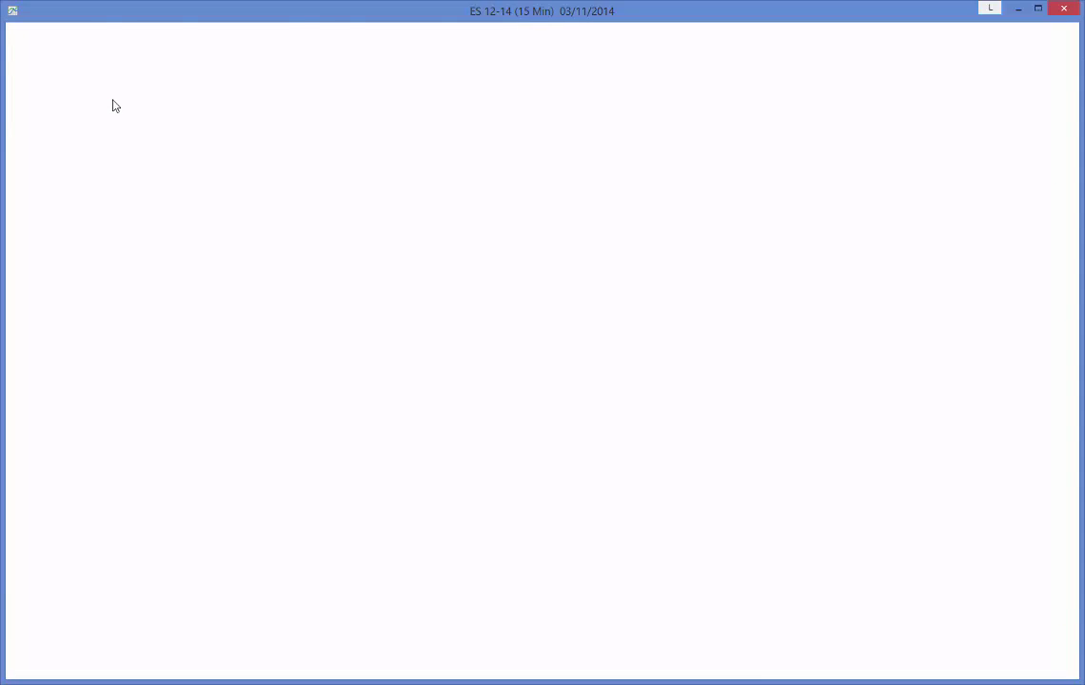
{"action": "left_click_drag", "start_coordinate": [548, 320], "coordinate": [460, 339]}
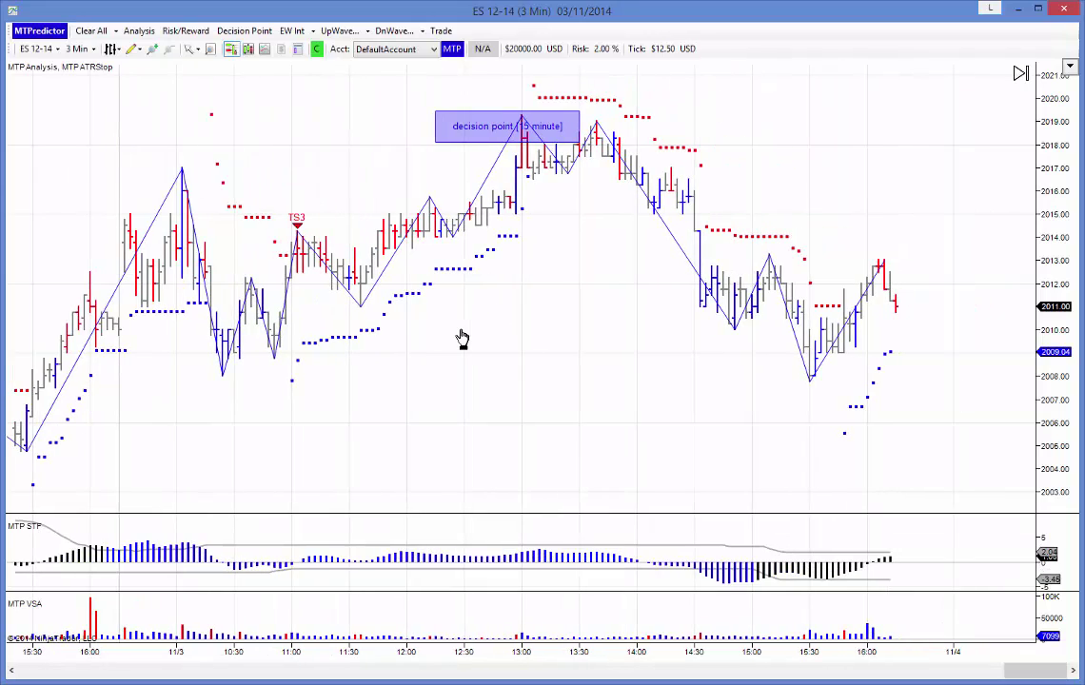
{"action": "left_click", "coordinate": [505, 129]}
{"action": "left_click_drag", "start_coordinate": [580, 142], "coordinate": [666, 142]}
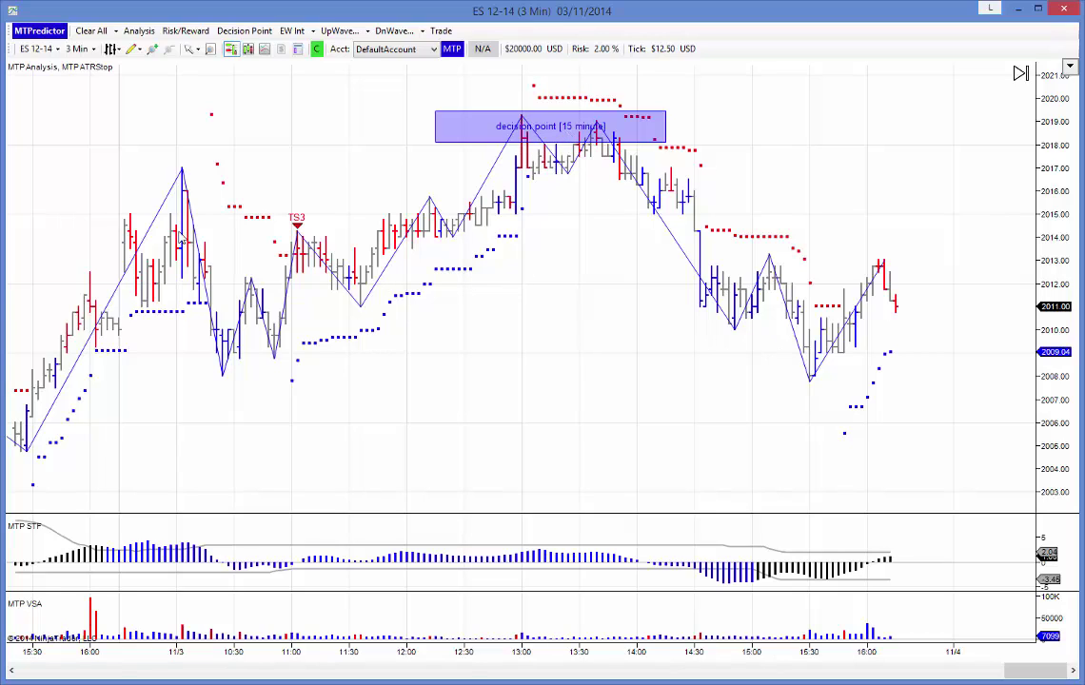
- Change the cursor to the cross hair and run a Decision Point from the swing low shortly before 10:30
{"action": "left_click", "coordinate": [189, 49]}
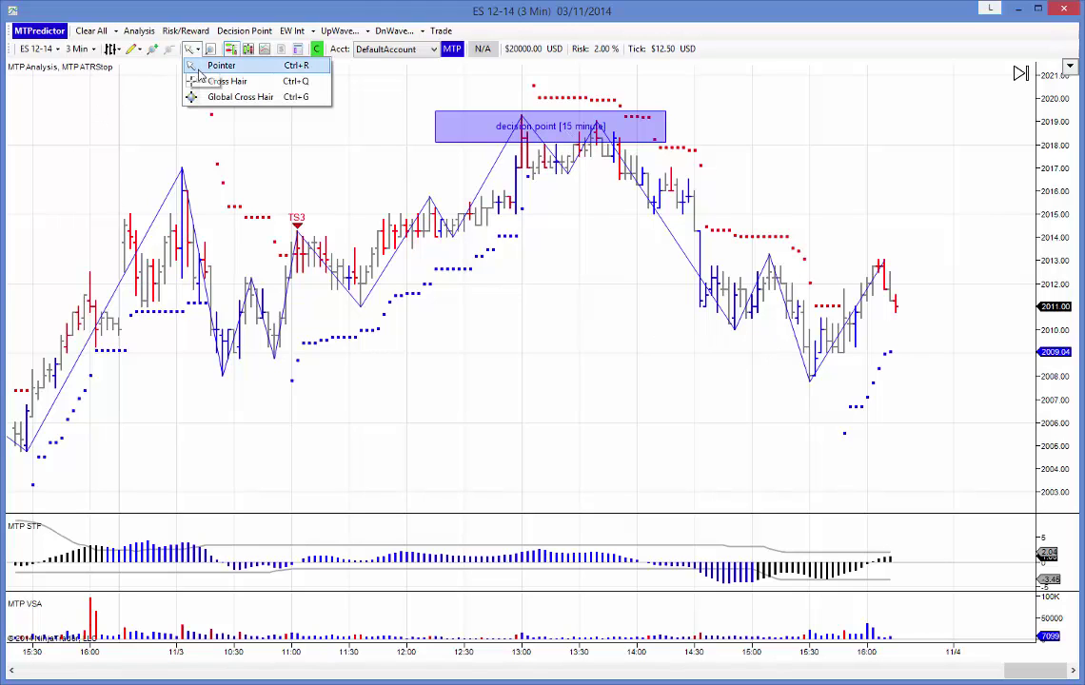
{"action": "left_click", "coordinate": [205, 80]}
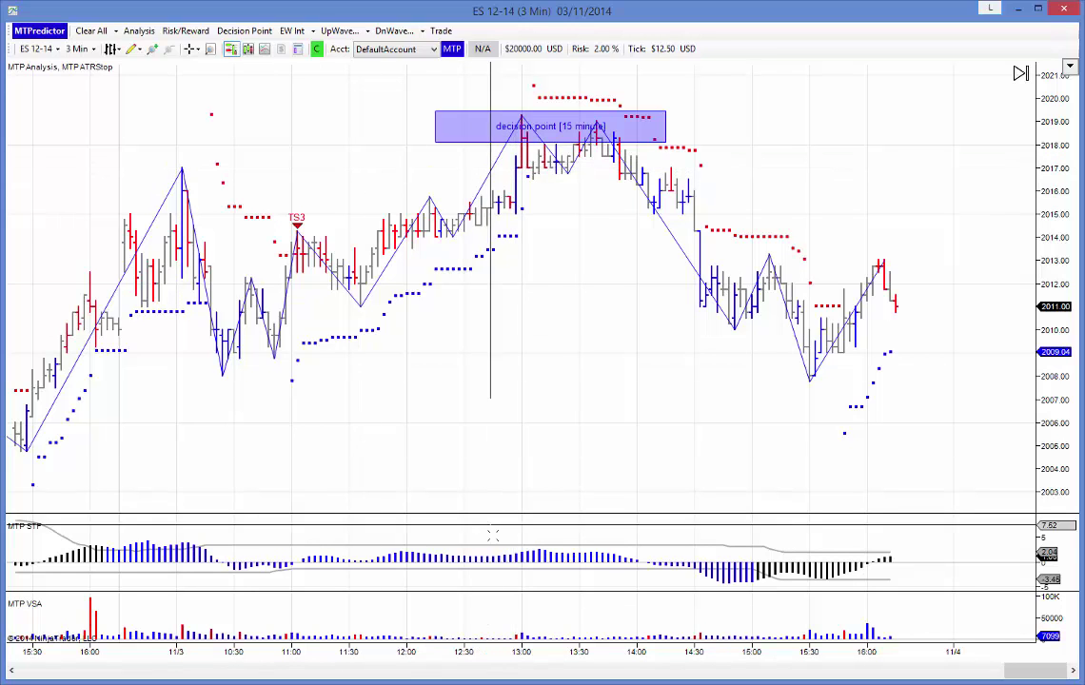
{"action": "left_click_drag", "start_coordinate": [520, 412], "coordinate": [400, 419]}
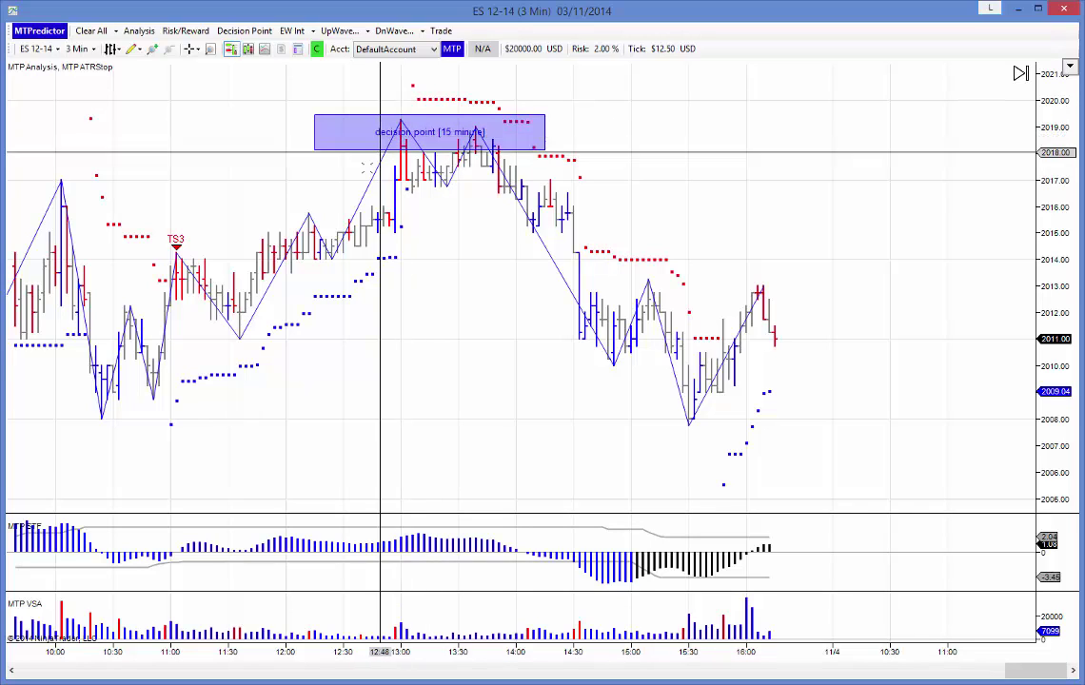
{"action": "right_click", "coordinate": [99, 427]}
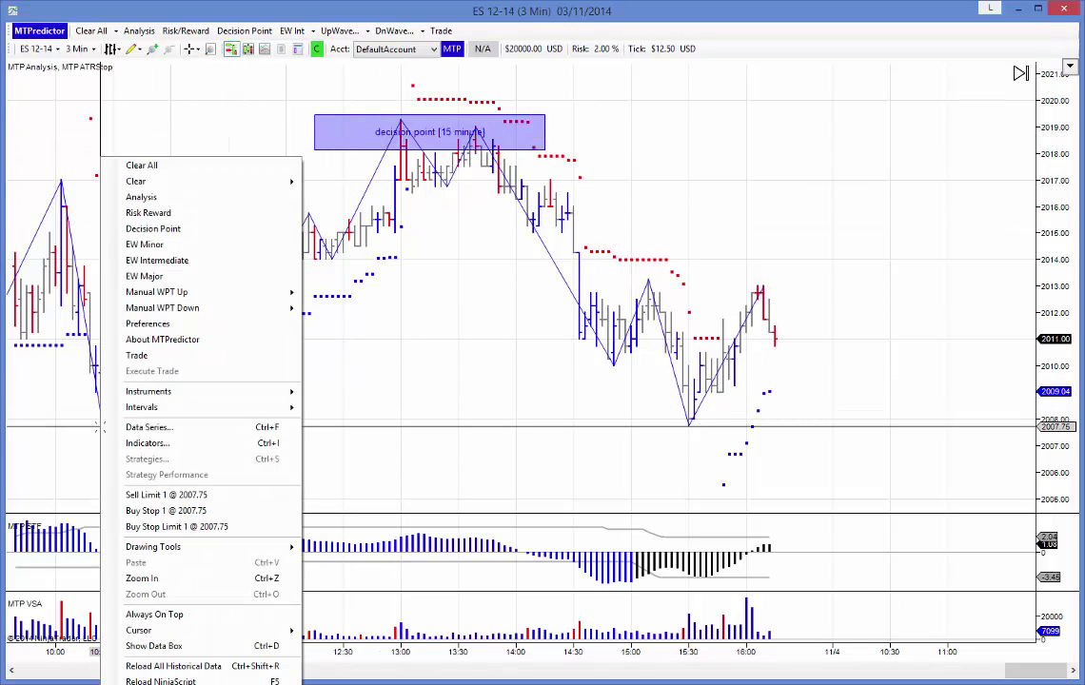
{"action": "left_click", "coordinate": [143, 203]}
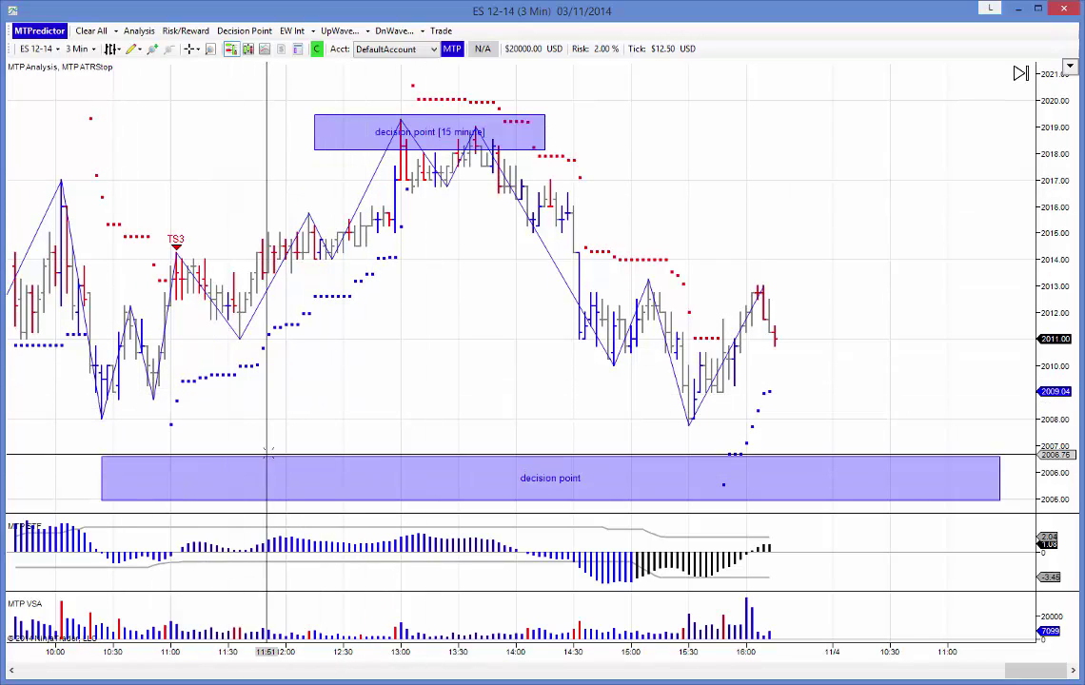
- Add a Risk Reward short at the 13:00 high and move its profit target to 2006.50 at the lower decision point
{"action": "right_click", "coordinate": [417, 317]}
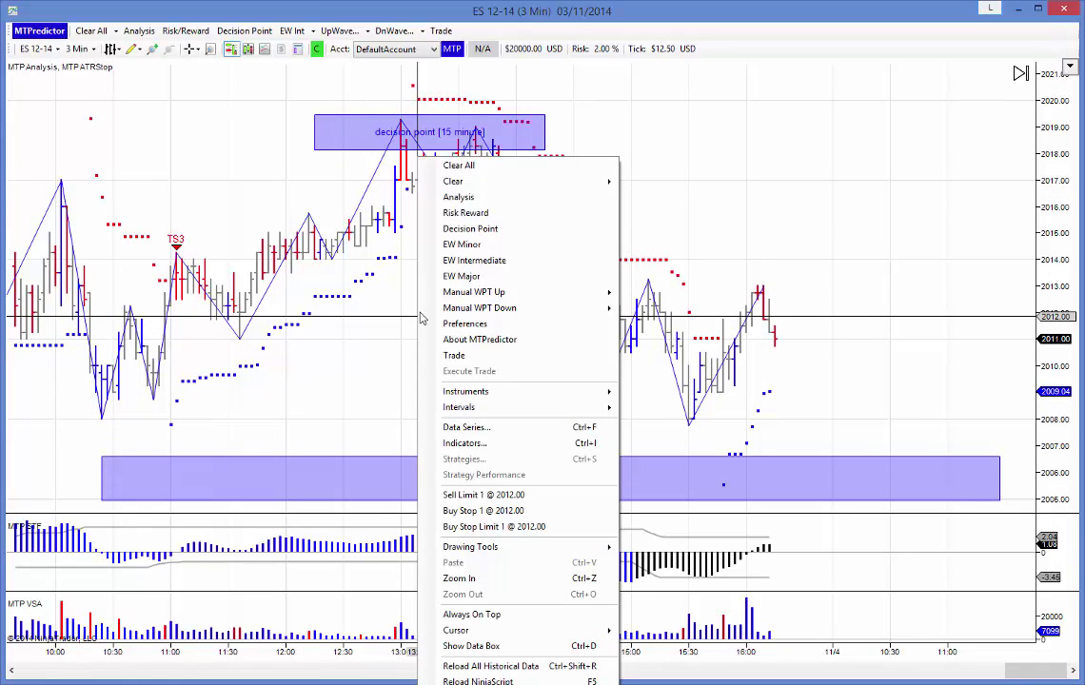
{"action": "left_click", "coordinate": [464, 213]}
{"action": "left_click", "coordinate": [407, 174]}
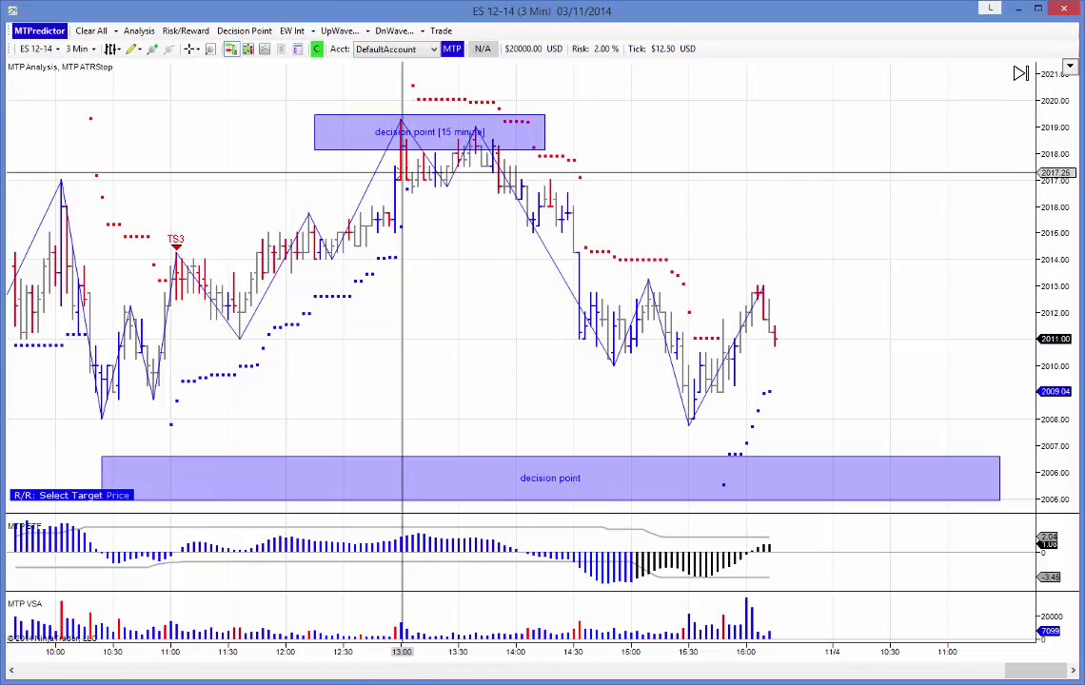
{"action": "left_click", "coordinate": [561, 426]}
{"action": "left_click_drag", "start_coordinate": [604, 427], "coordinate": [673, 460]}
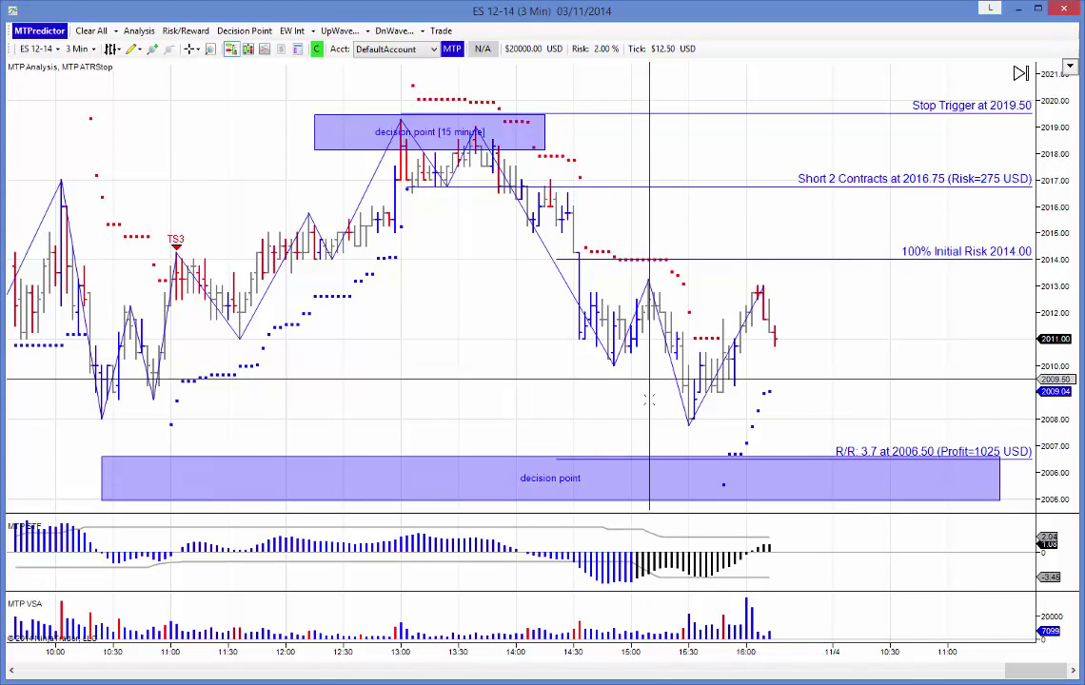
- Run the EW Intermediate wave count from the swing low around 15:30
{"action": "right_click", "coordinate": [687, 414]}
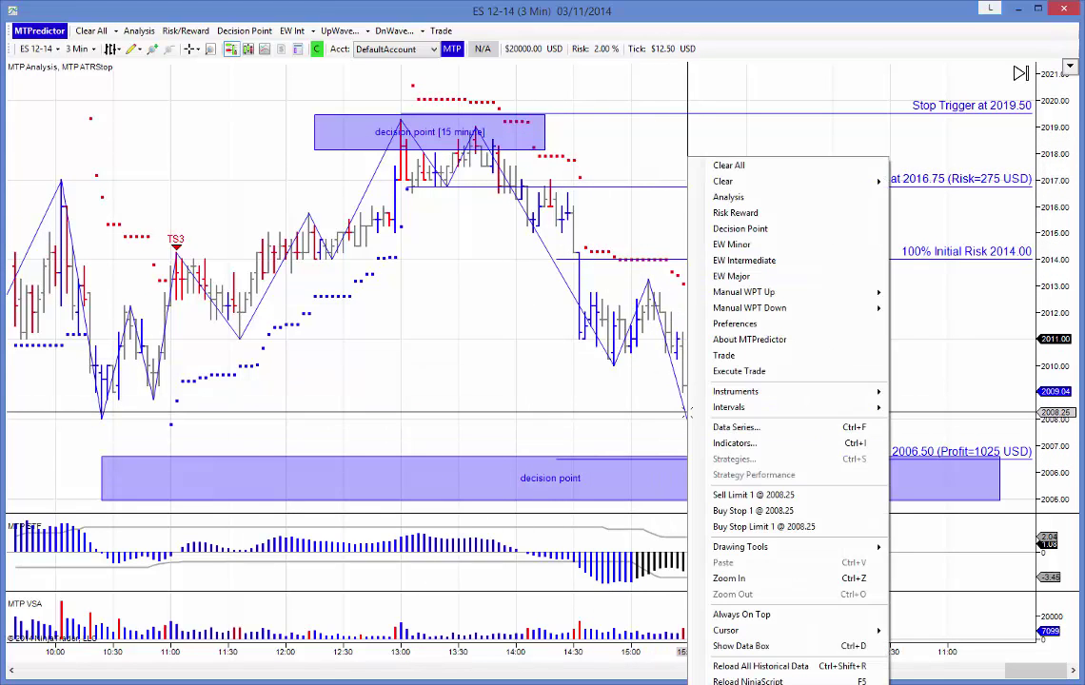
{"action": "left_click", "coordinate": [745, 260]}
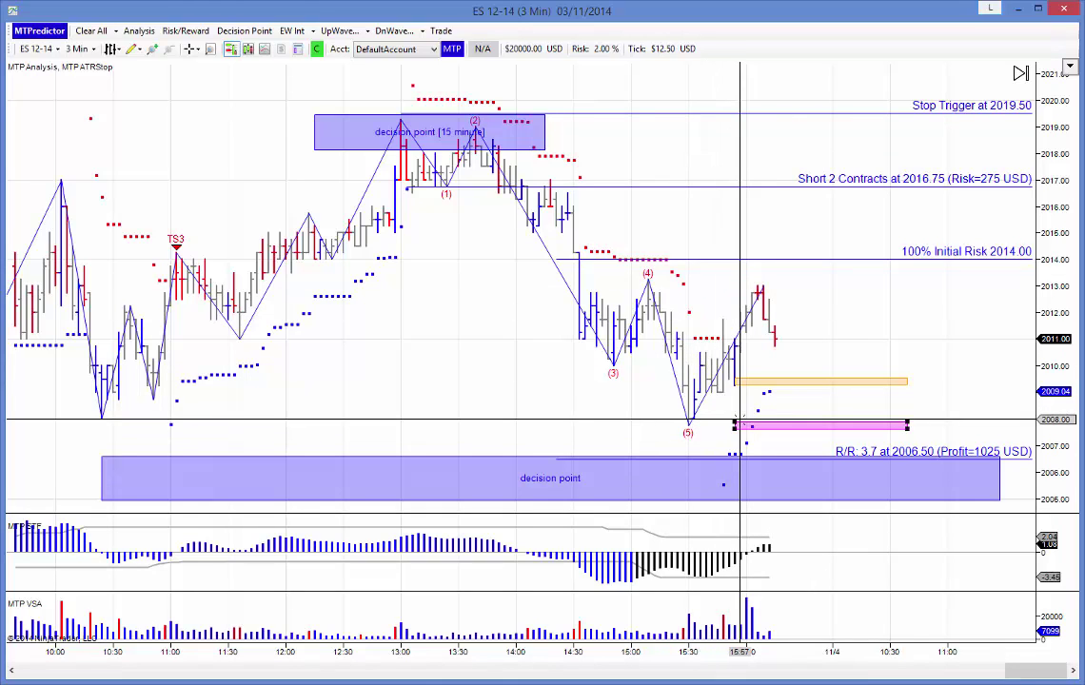
- Shift the pink wave target zone back to the wave (5) low and raise the short's Risk Reward profit target to 2009.75
{"action": "left_click_drag", "start_coordinate": [740, 421], "coordinate": [672, 421]}
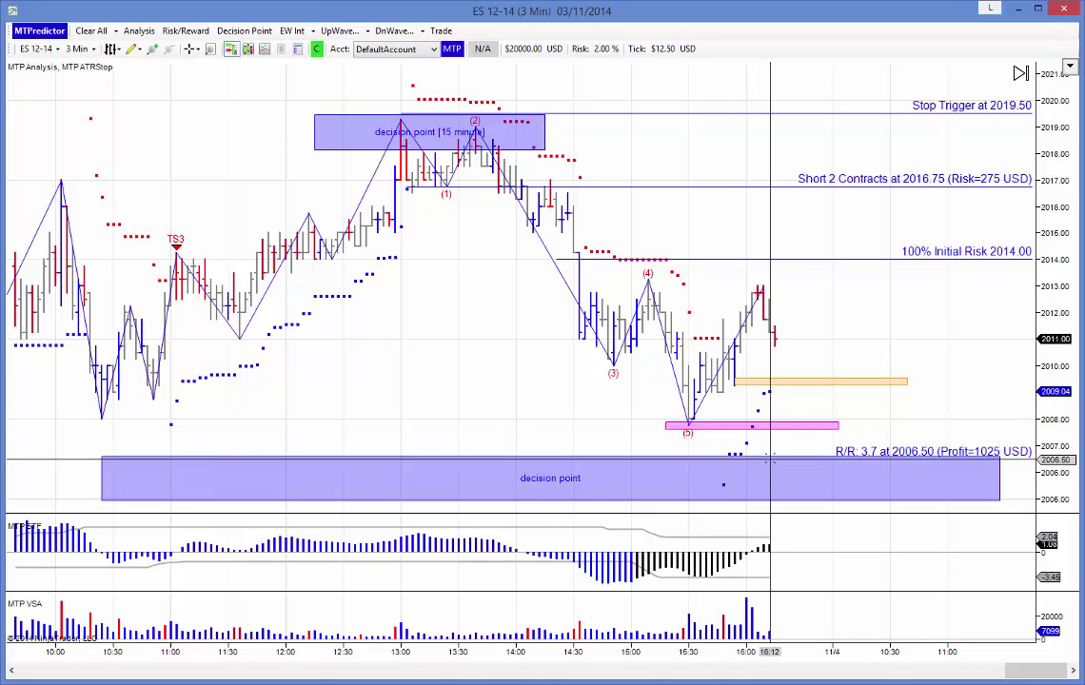
{"action": "left_click_drag", "start_coordinate": [771, 459], "coordinate": [776, 459]}
{"action": "left_click_drag", "start_coordinate": [973, 453], "coordinate": [964, 428]}
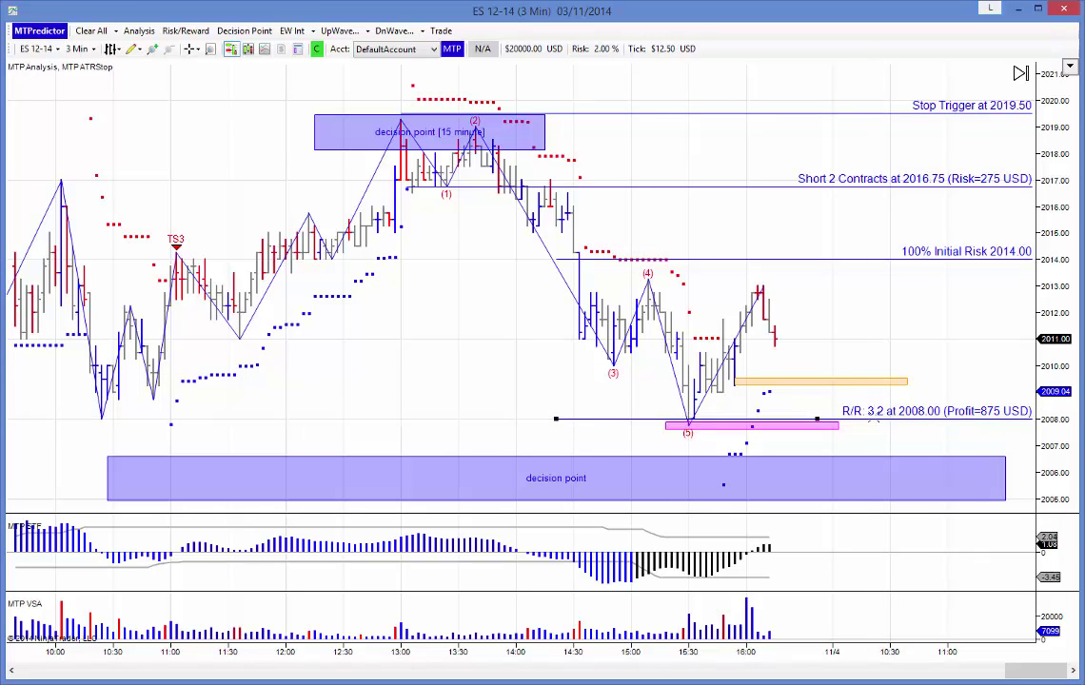
{"action": "left_click_drag", "start_coordinate": [881, 419], "coordinate": [874, 375]}
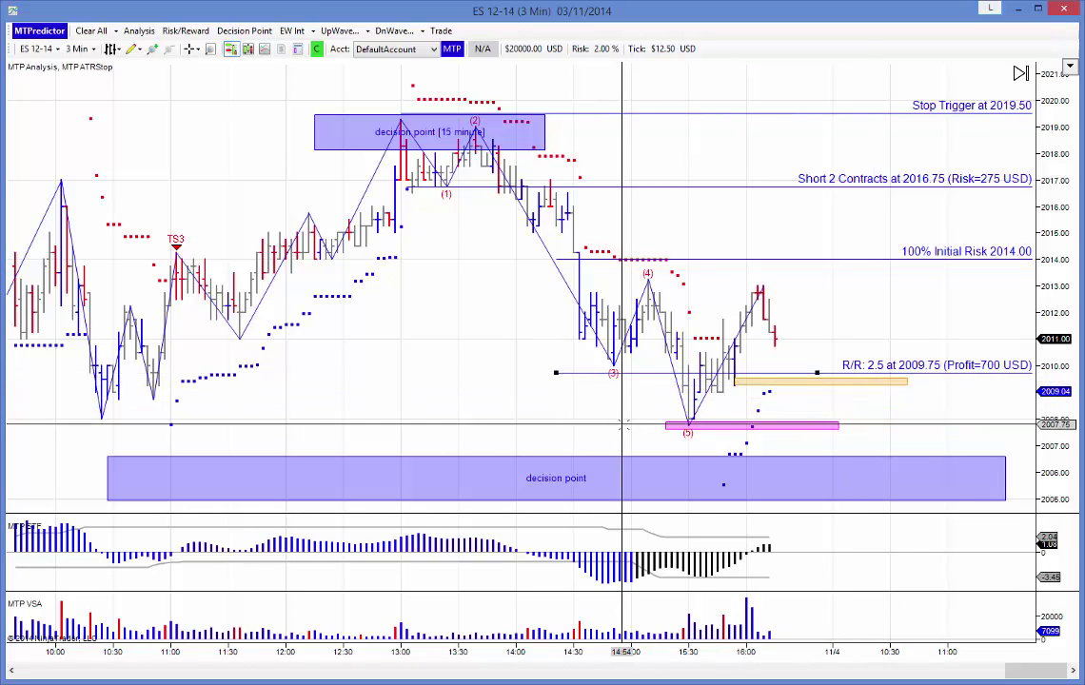
{"action": "left_click", "coordinate": [702, 380]}
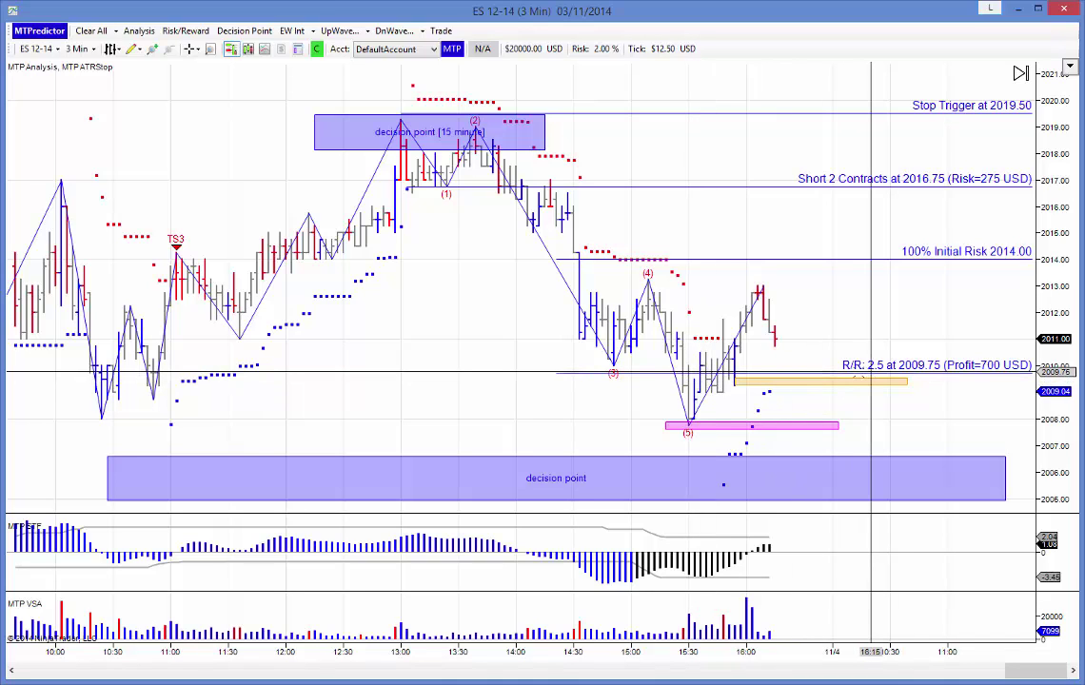
- Show the trade management details for the ES short setup, review its entry, stop, target and R/R, and hide them again
{"action": "left_click", "coordinate": [444, 32]}
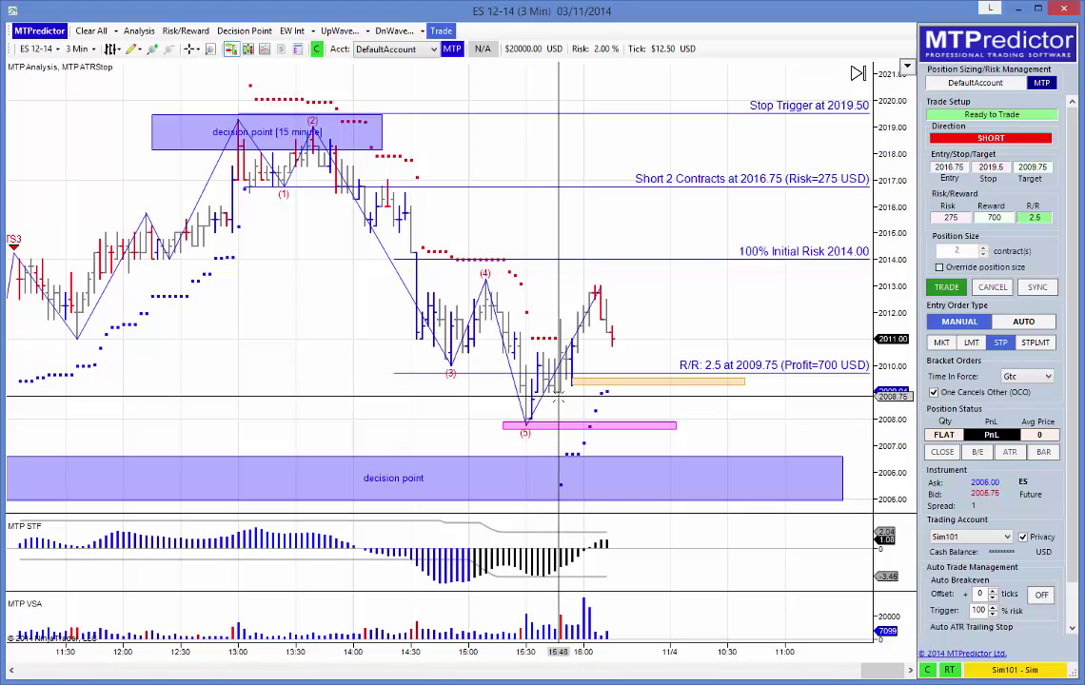
{"action": "left_click", "coordinate": [444, 34]}
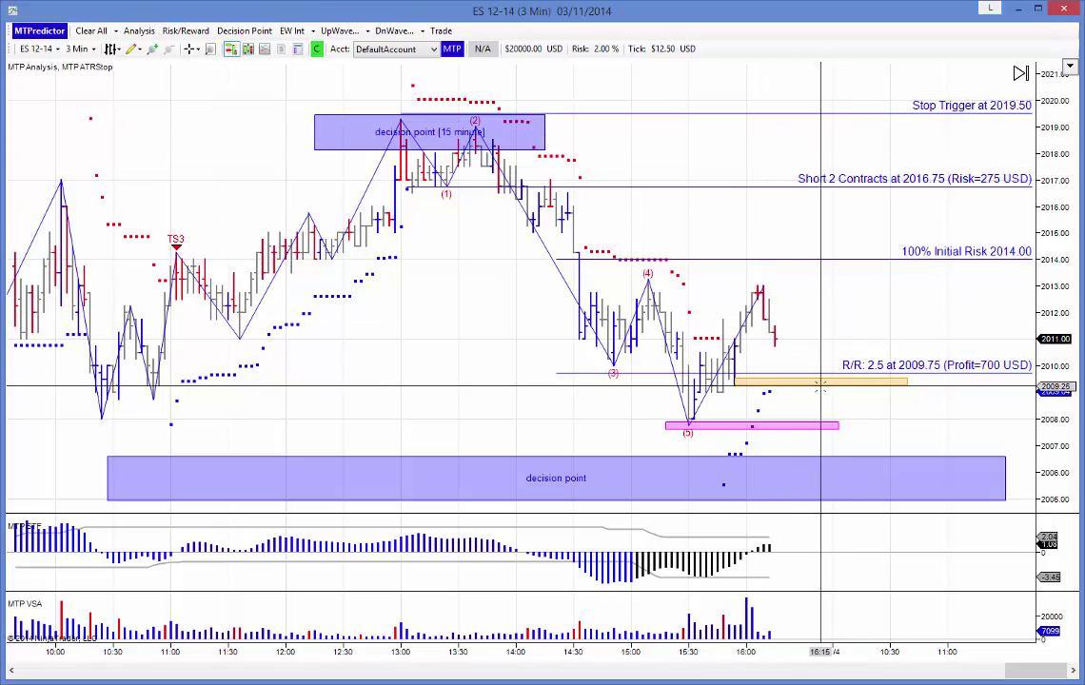
- Switch the chart to NQ 12-14 Globex and review the short trade's price action against its stop, entry and target levels
{"action": "left_click_drag", "start_coordinate": [401, 380], "coordinate": [452, 379]}
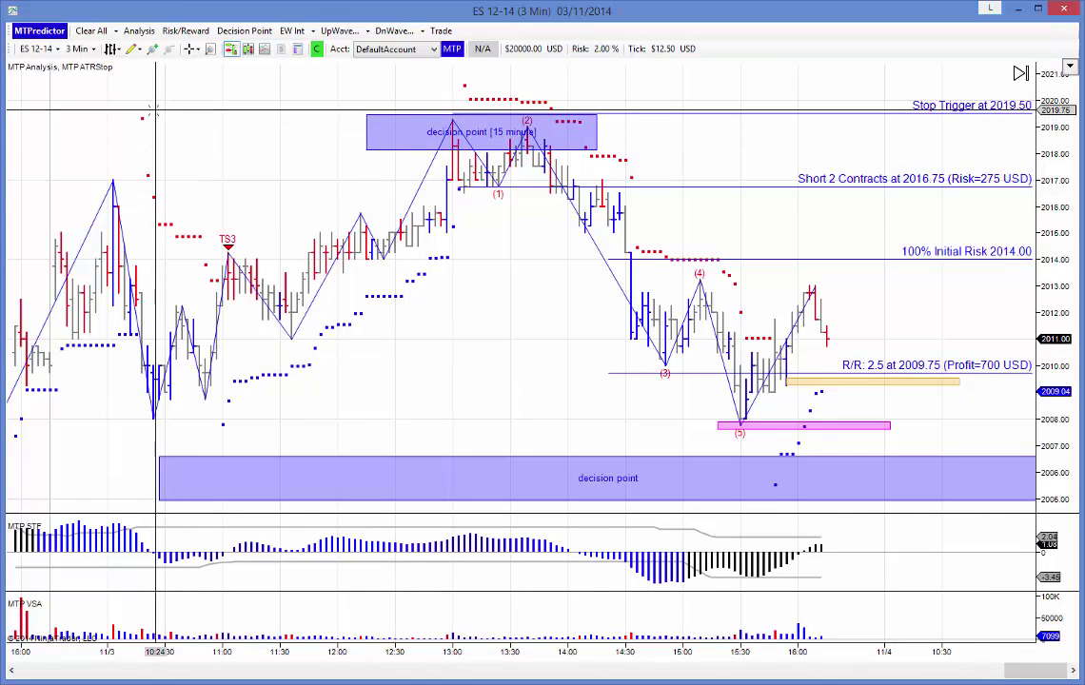
{"action": "left_click", "coordinate": [40, 49]}
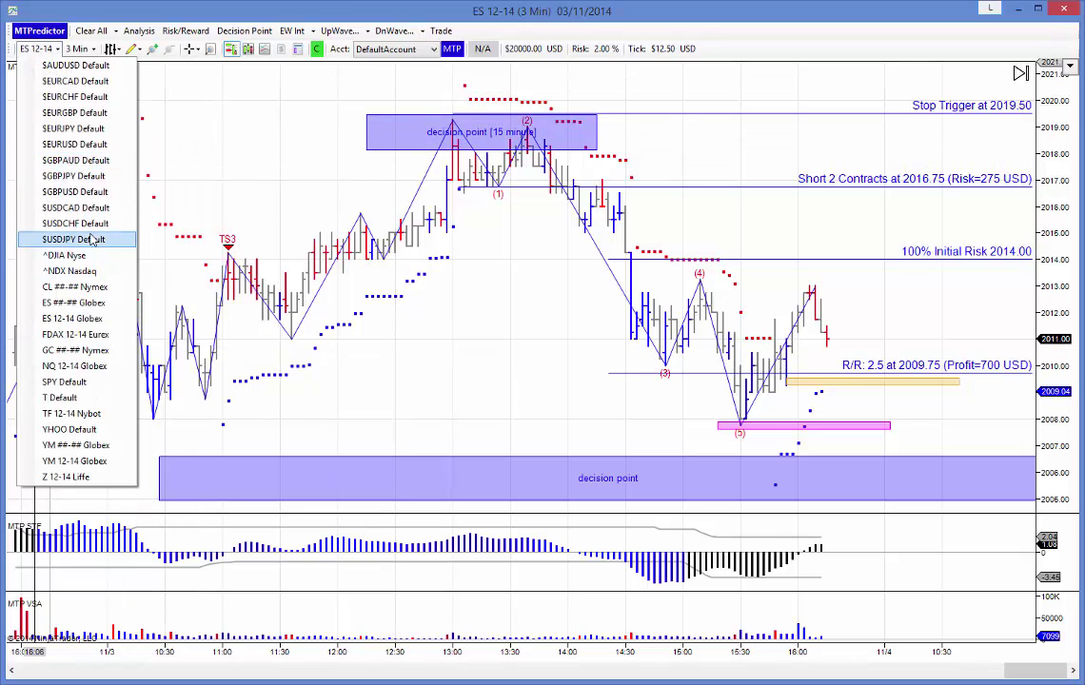
{"action": "left_click", "coordinate": [75, 366]}
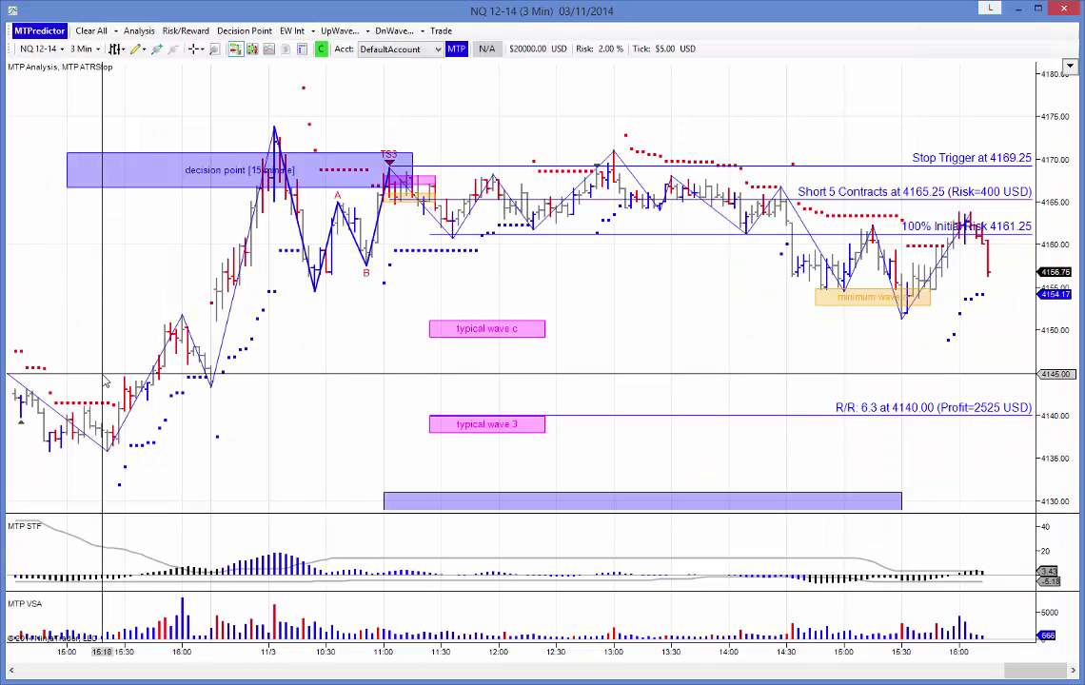
{"action": "left_click_drag", "start_coordinate": [678, 368], "coordinate": [296, 218]}
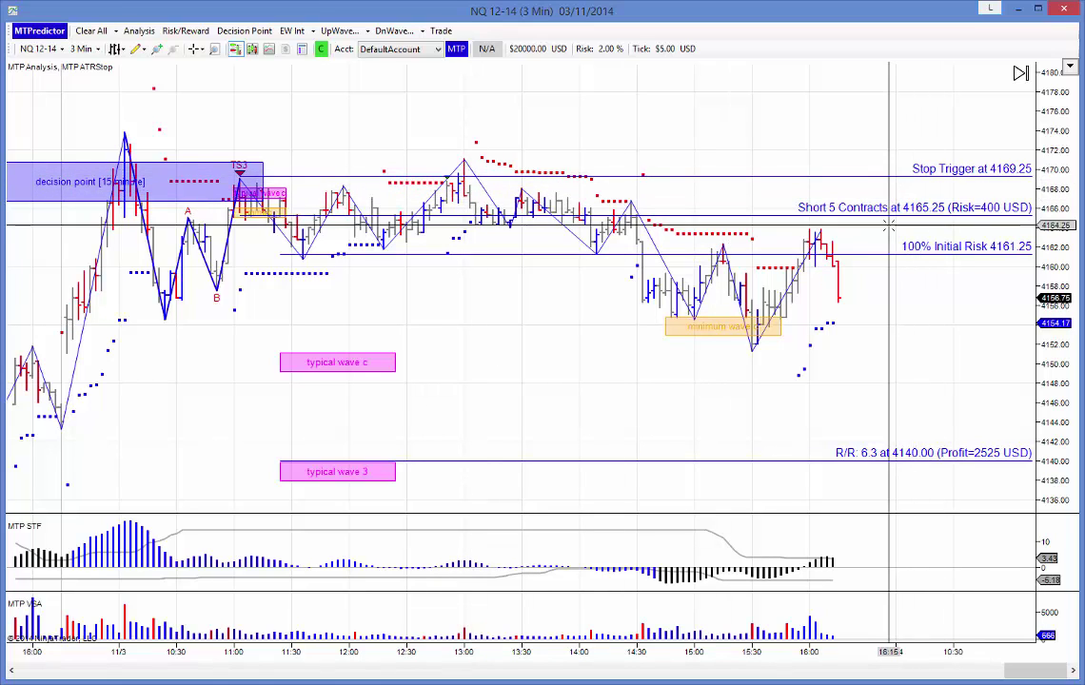
- Switch the chart back to ES 12-14 Globex and change the cross hair cursor to the pointer
{"action": "left_click", "coordinate": [43, 49]}
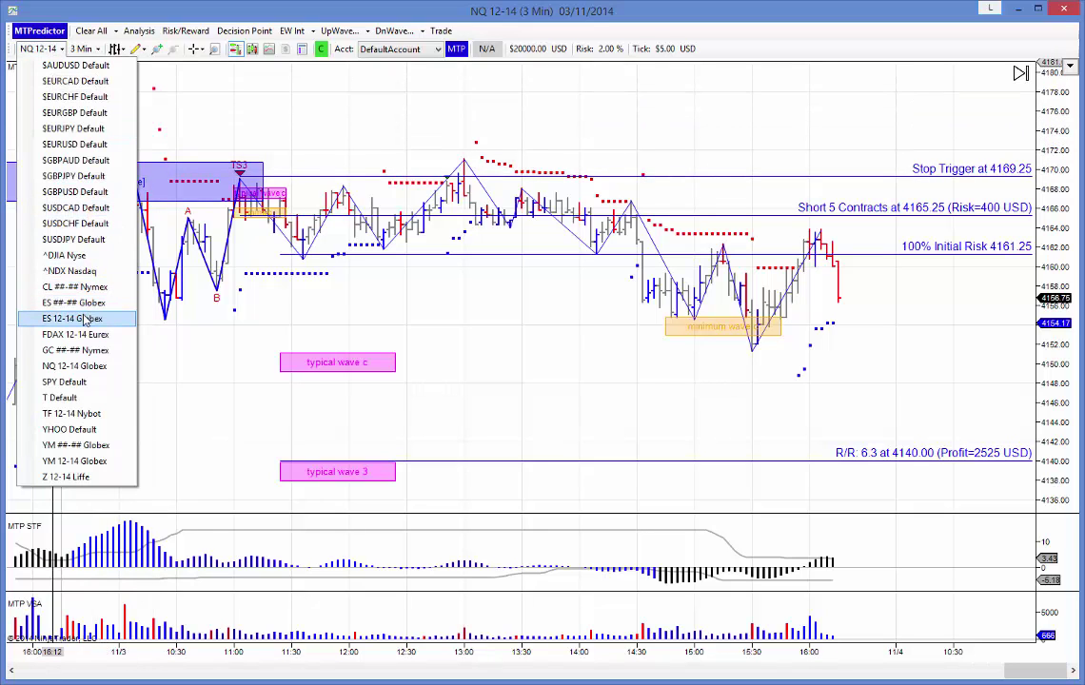
{"action": "left_click", "coordinate": [84, 319]}
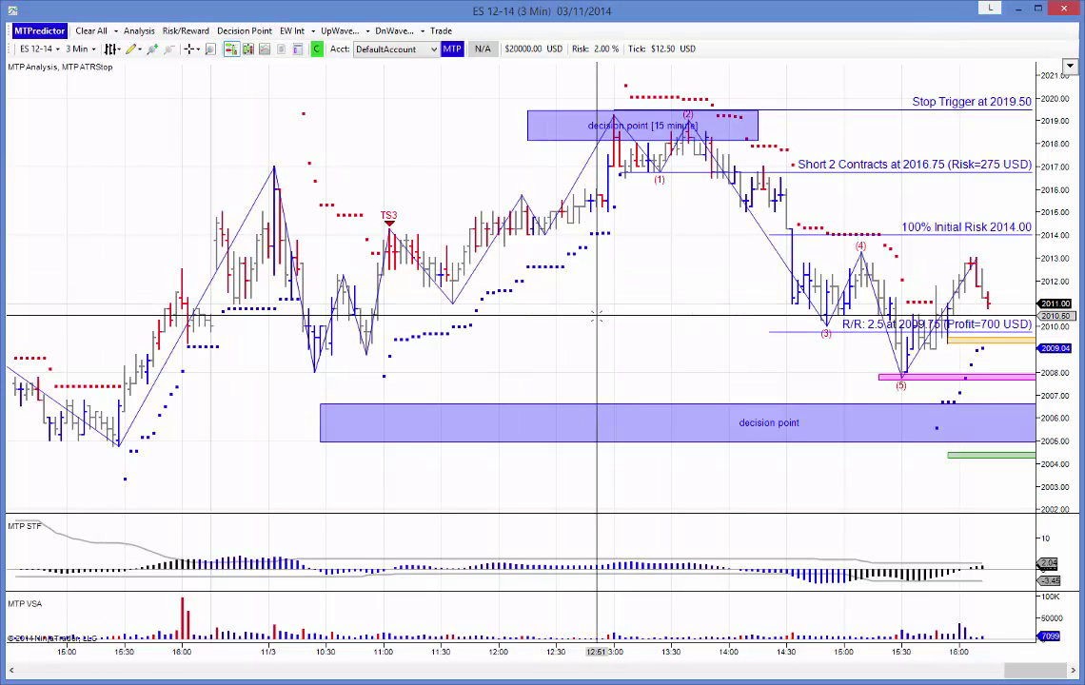
{"action": "left_click_drag", "start_coordinate": [601, 321], "coordinate": [461, 334]}
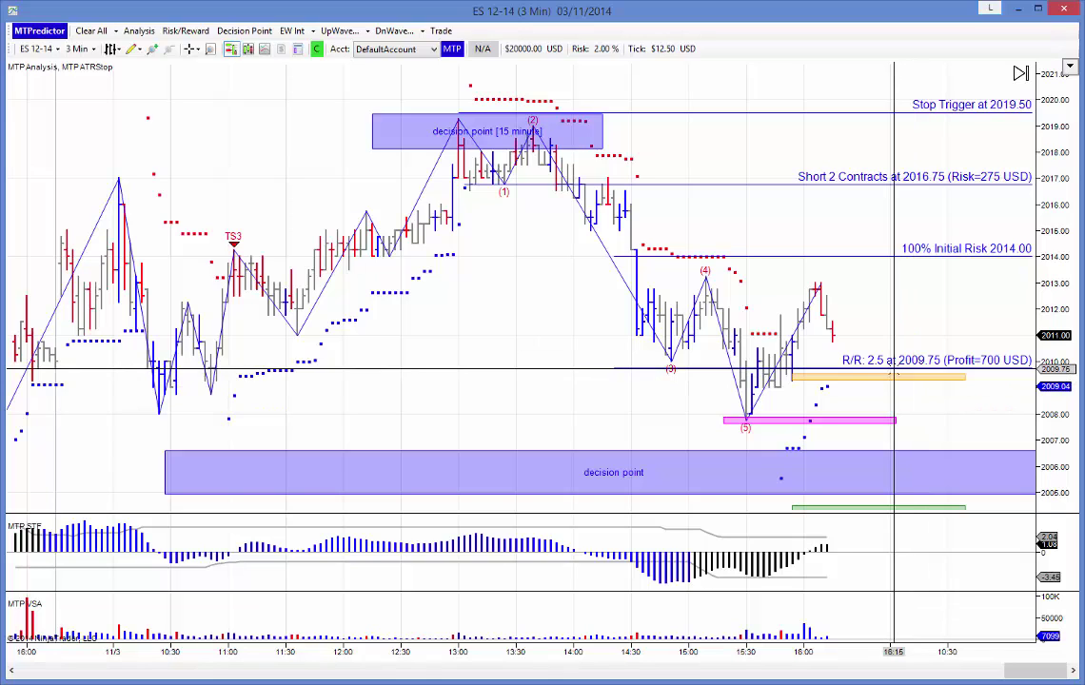
{"action": "left_click", "coordinate": [192, 49]}
{"action": "left_click", "coordinate": [215, 69]}
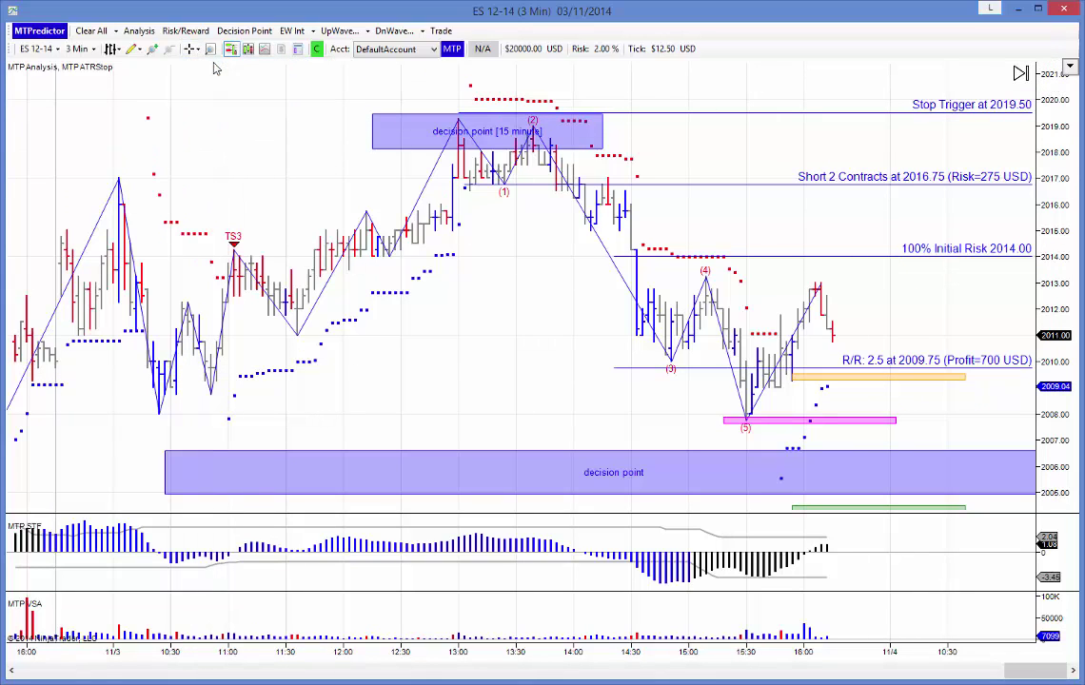